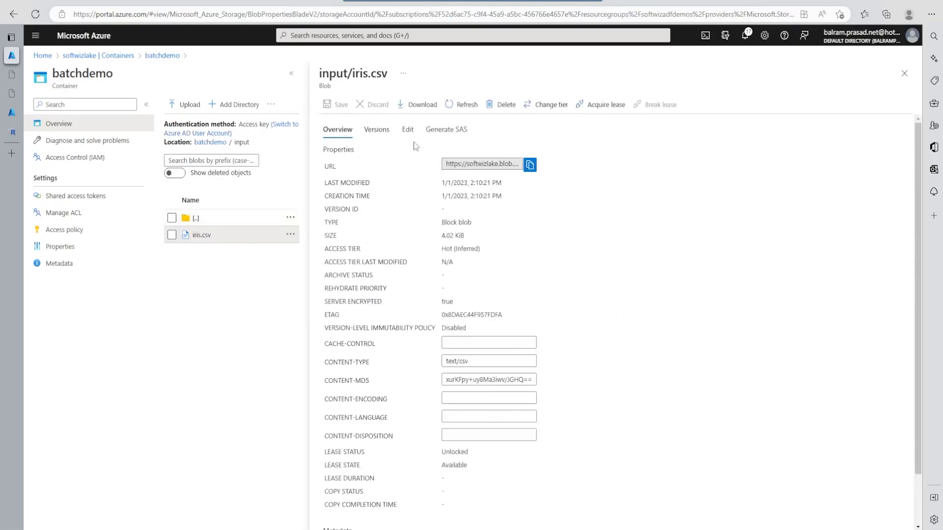
- View the contents of input/iris.csv and review the attribute information on the UCI Iris Data Set page
left_click(409, 130)
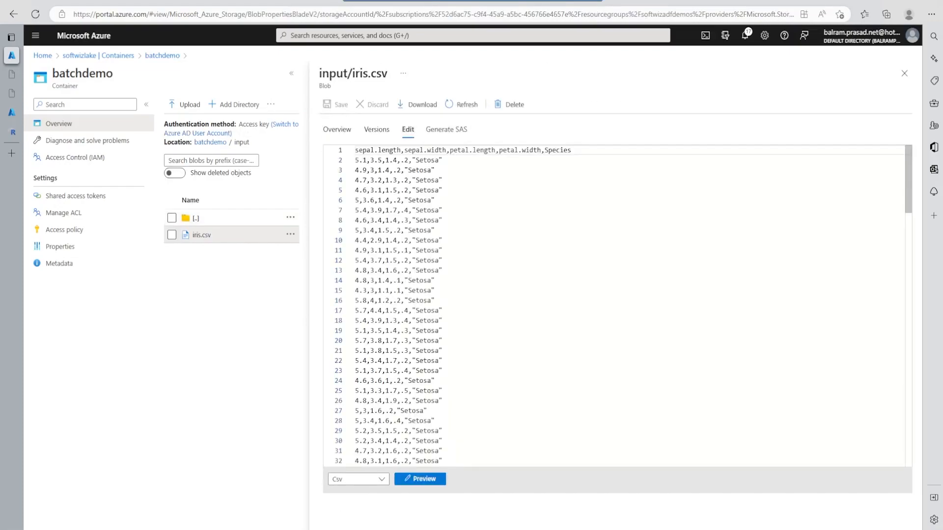
left_click(15, 98)
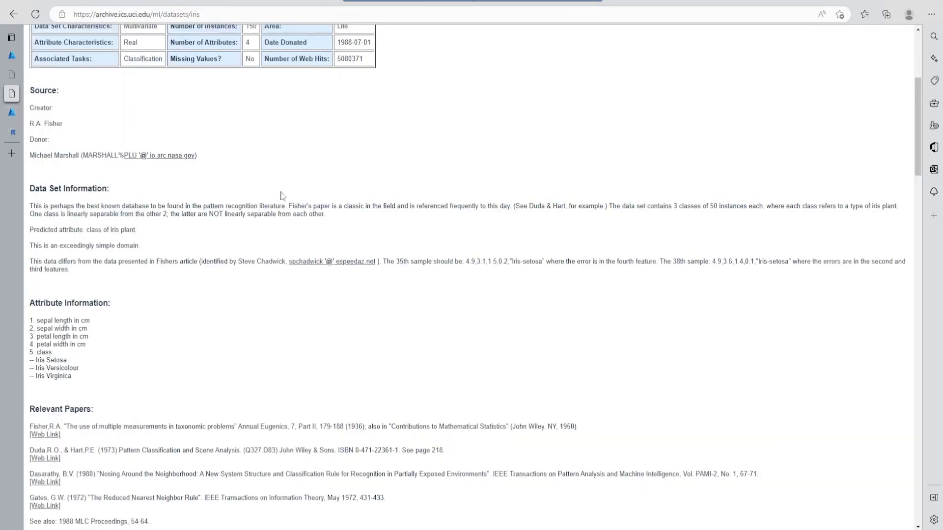
scroll(281, 195, "up", 5)
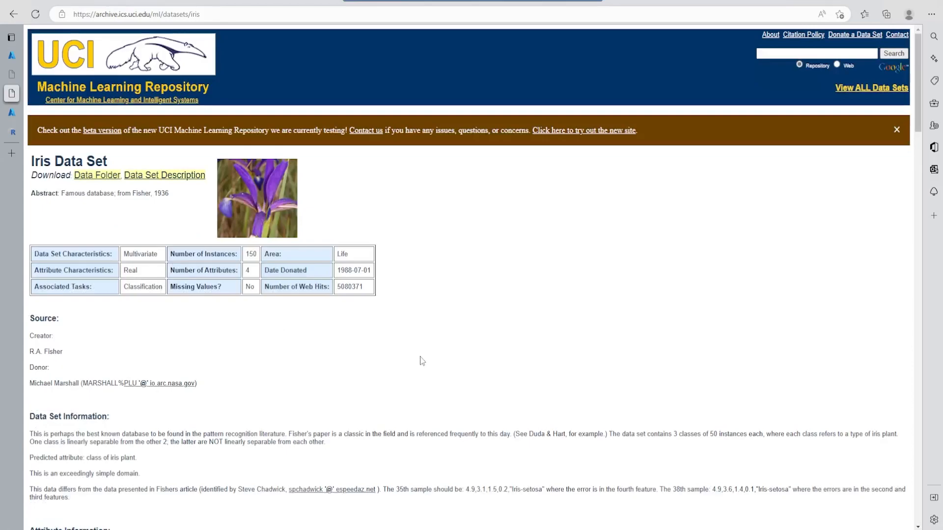
scroll(413, 363, "down", 5)
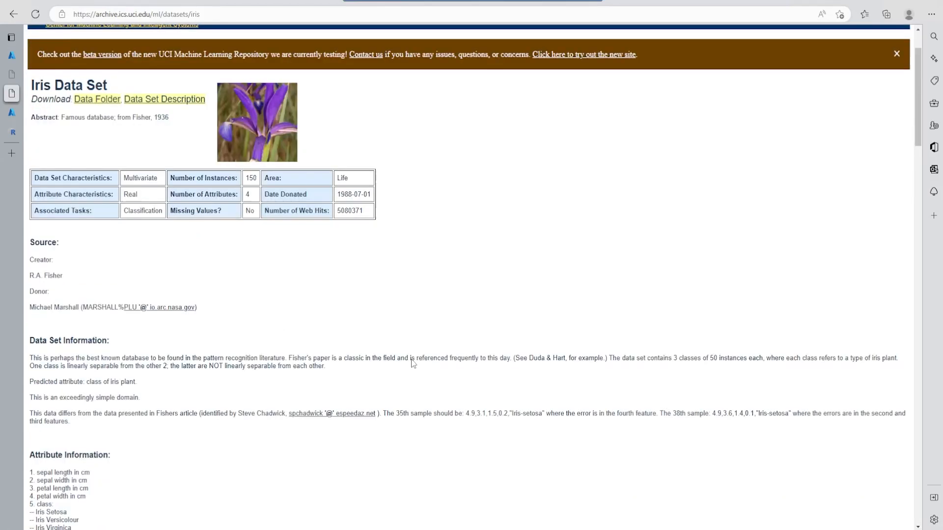
left_click_drag(29, 320, 140, 367)
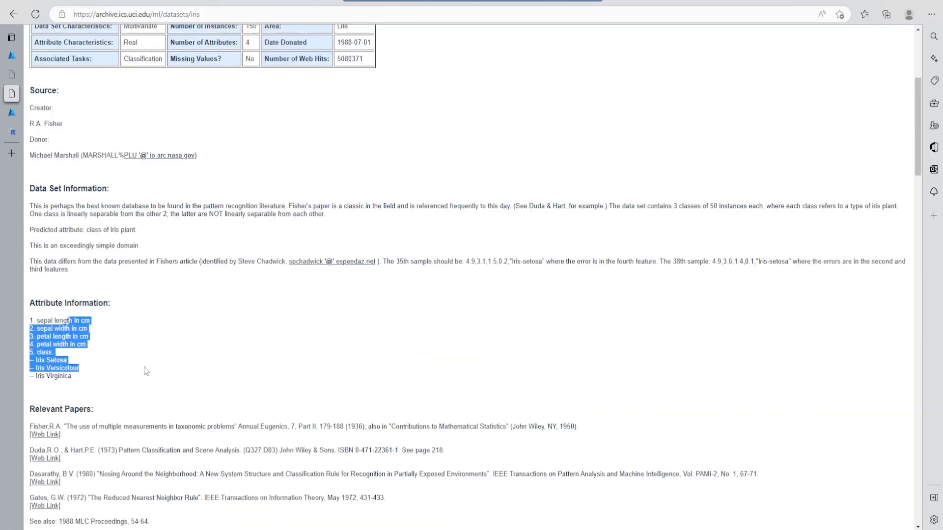
left_click(294, 387)
scroll(124, 388, "down", 2)
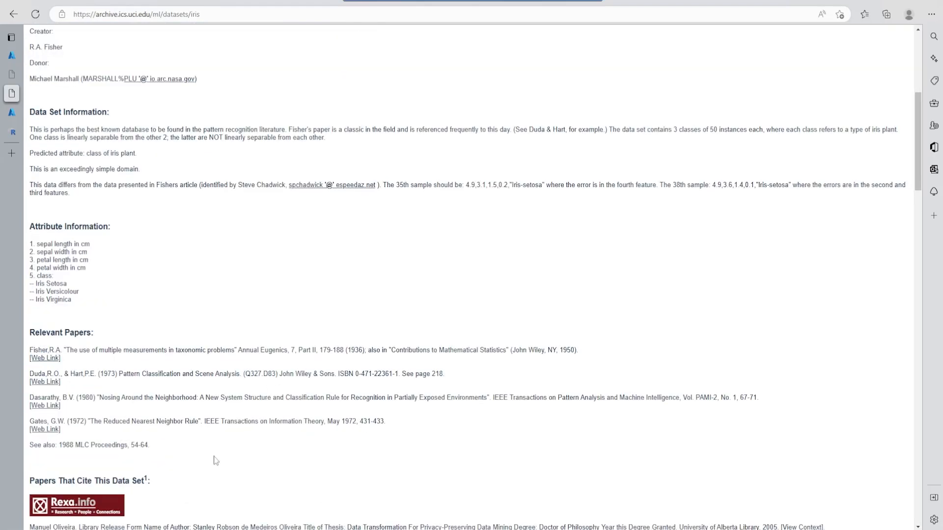
left_click_drag(30, 241, 88, 253)
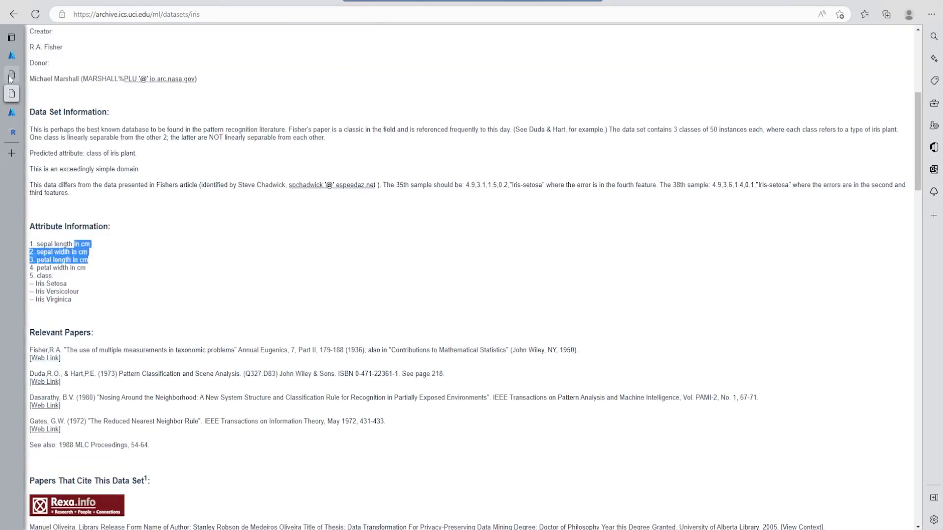
- Return to iris.csv in the Azure portal and examine its rows for each iris species
mouse_move(14, 75)
left_click(32, 57)
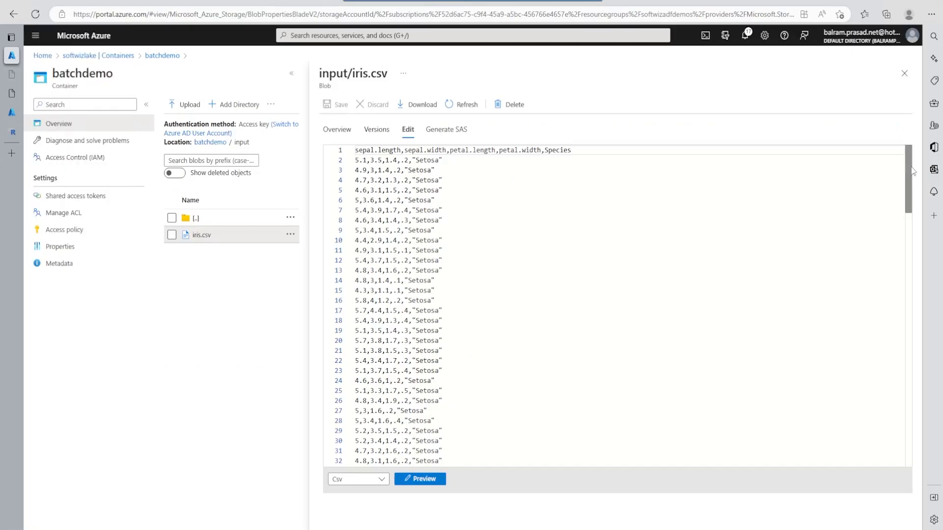
scroll(614, 305, "down", 10)
left_click_drag(363, 218, 453, 349)
left_click(461, 388)
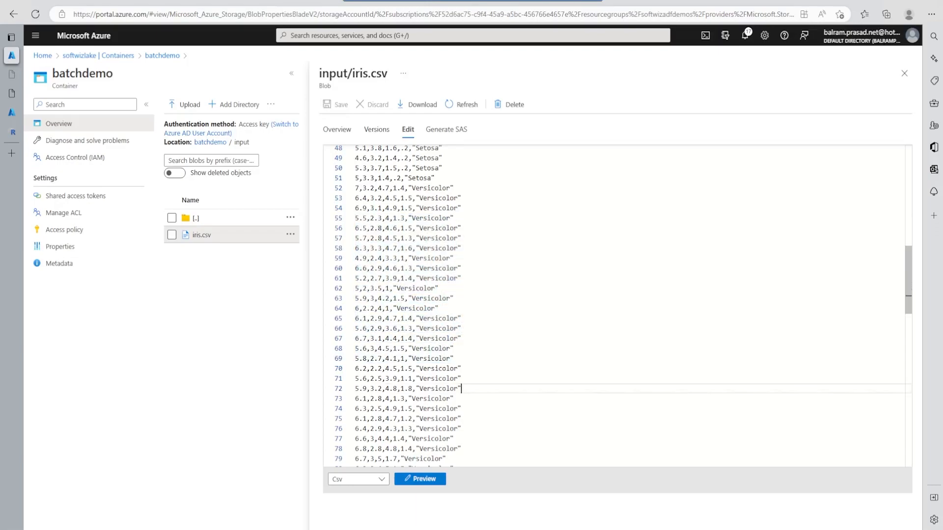
scroll(461, 388, "down", 6)
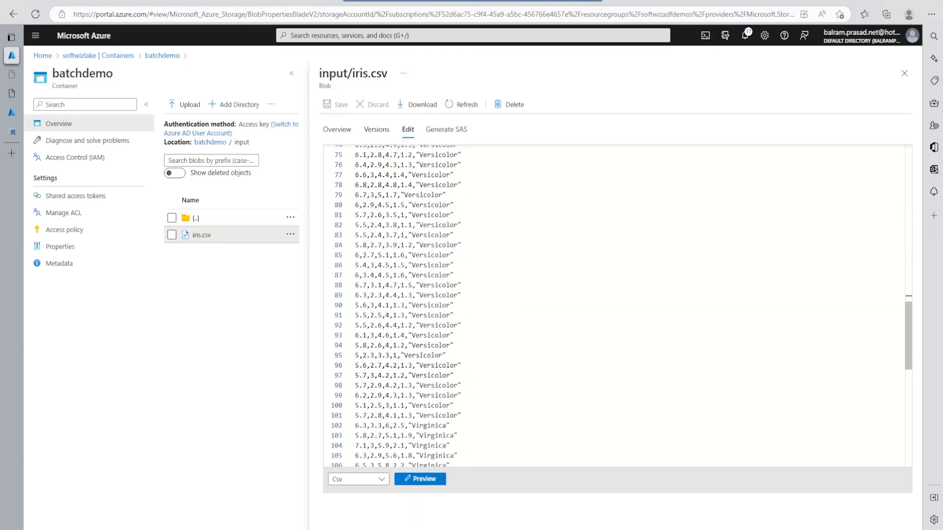
- Close iris.csv and open the code of runExamplewithAzureStor.R from the batchdemo container's script folder
left_click(904, 73)
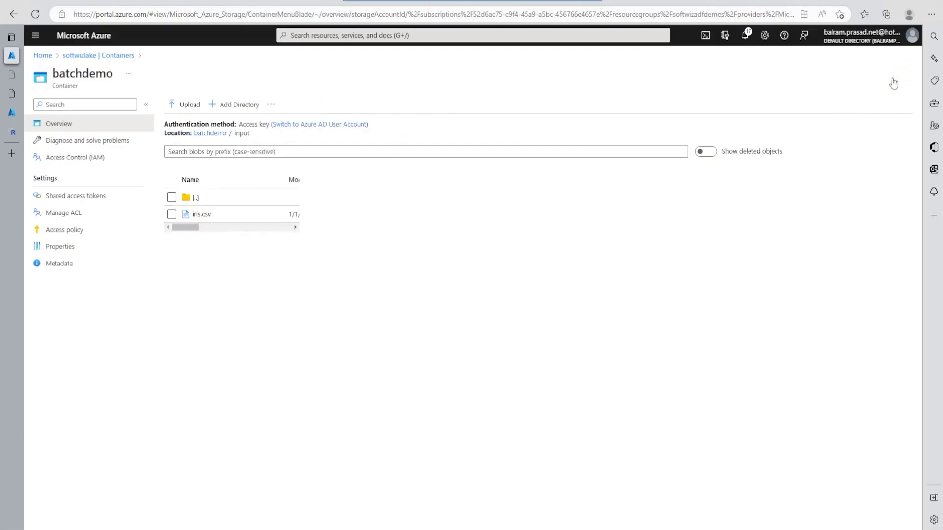
left_click(222, 134)
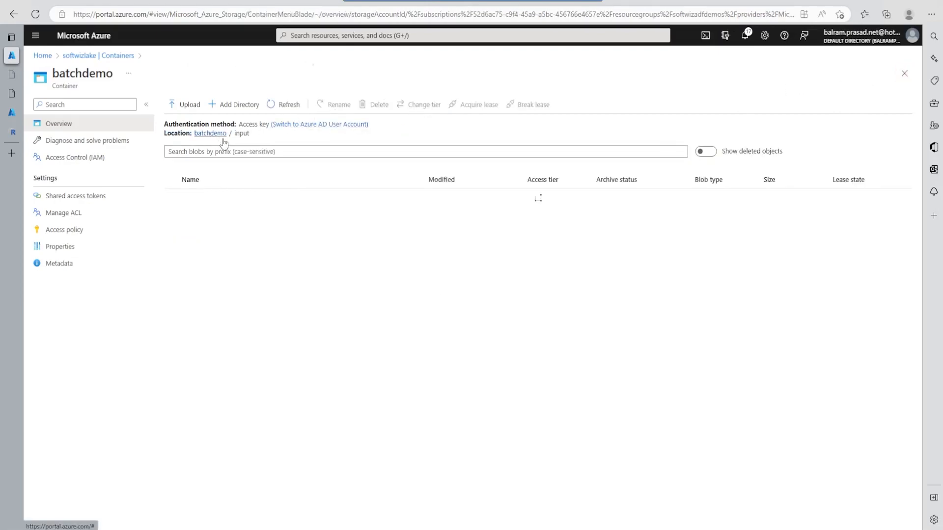
left_click(200, 232)
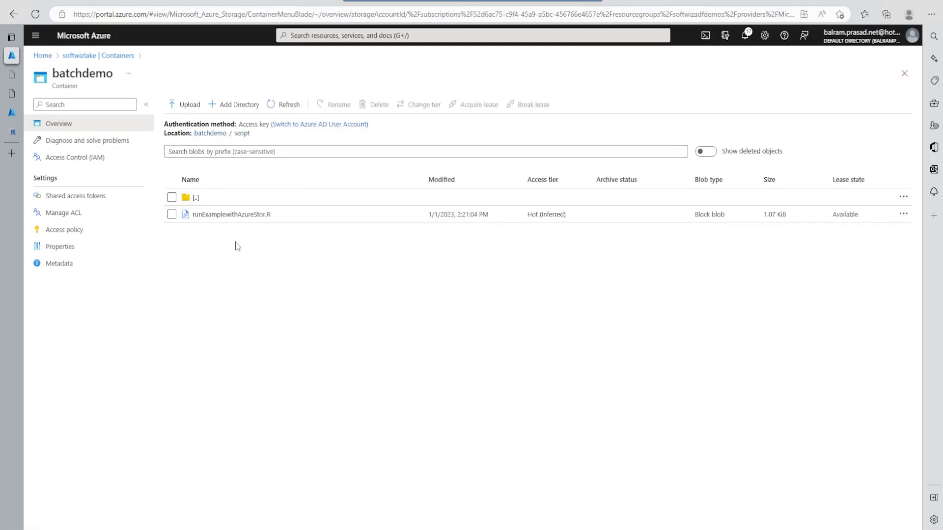
left_click(240, 216)
left_click(407, 130)
- Switch to Visual Studio Code and examine the AzureStor library, time zone and Blob Storage parameters in runExamplewithAzureStor.R
left_click(575, 529)
left_click(247, 155)
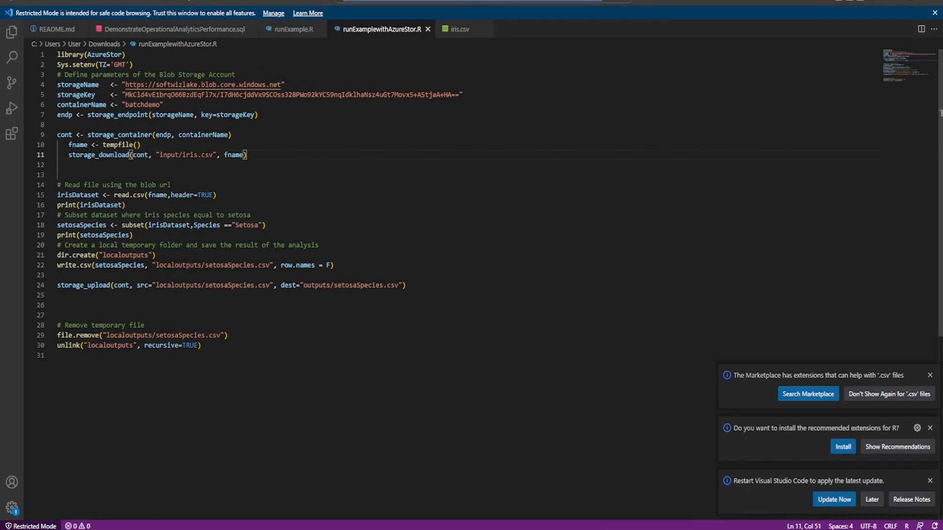
left_click(74, 55)
double_click(110, 54)
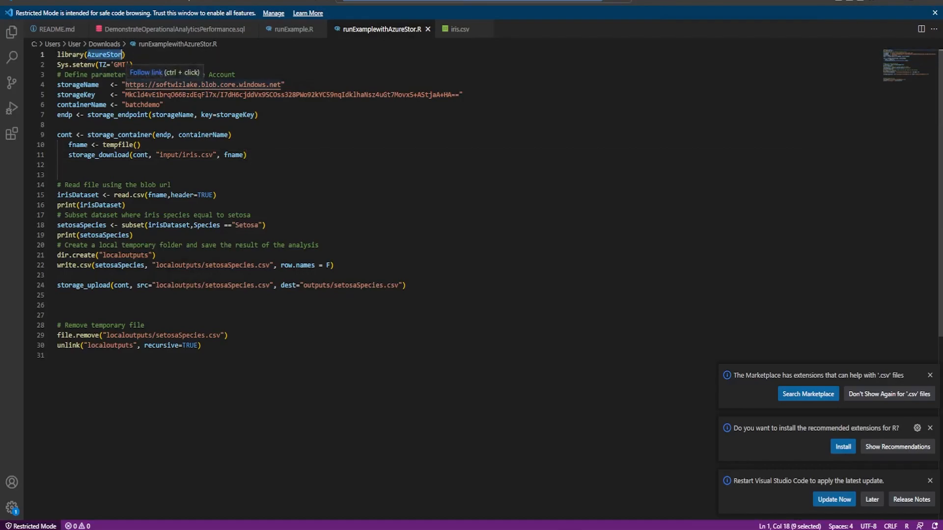
key("Down")
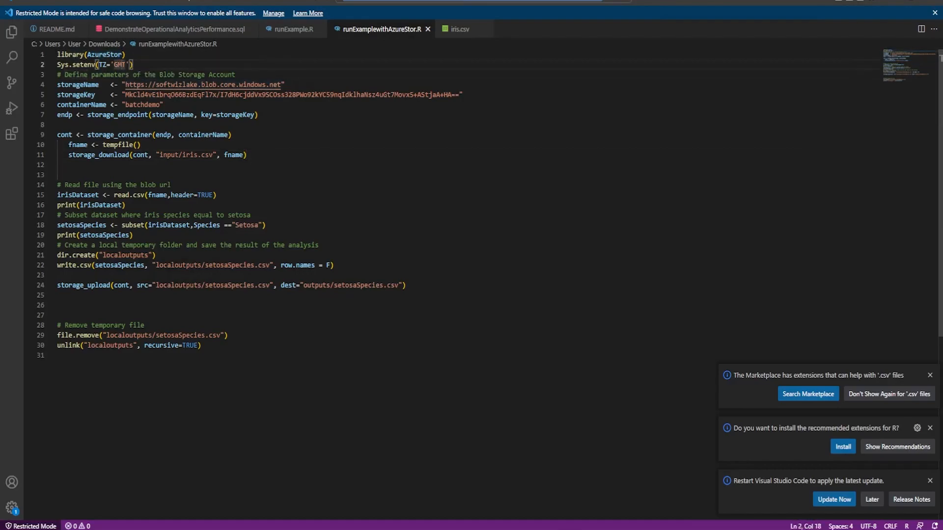
left_click_drag(68, 85, 163, 105)
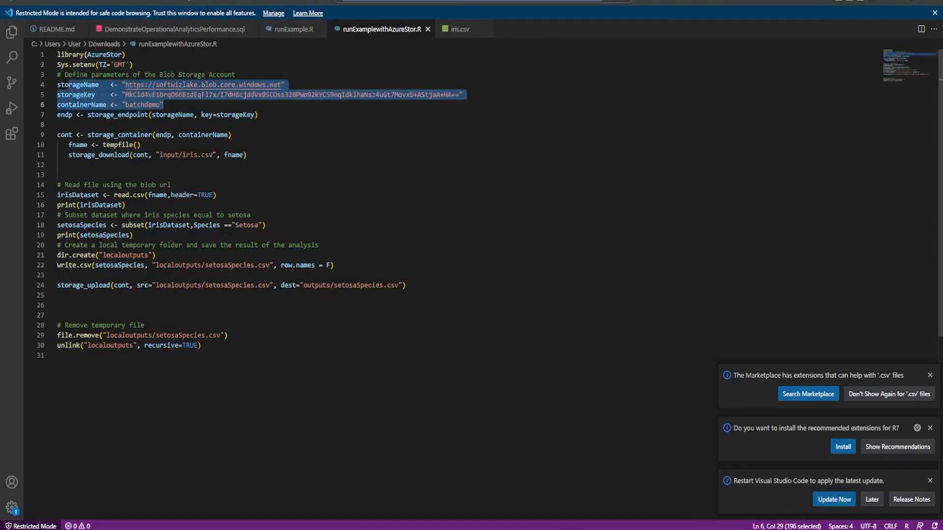
left_click(58, 175)
left_click(87, 105)
left_click(58, 125)
- Examine the script lines that define the storage endpoint and container and download input/iris.csv
left_click_drag(60, 114, 258, 115)
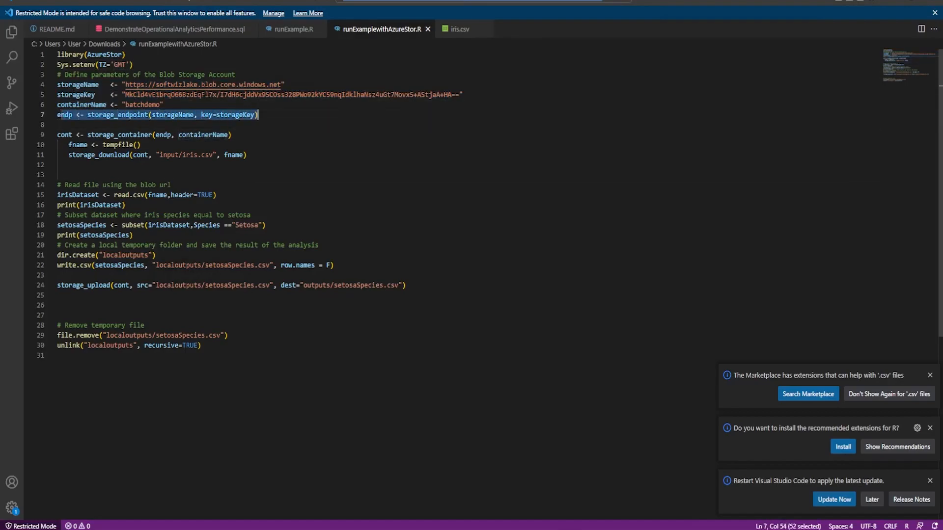
left_click(58, 125)
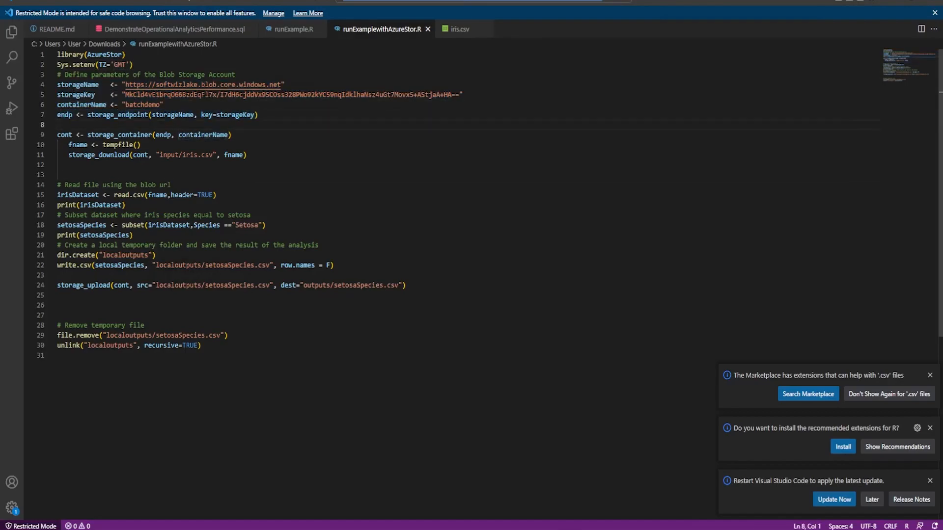
double_click(126, 115)
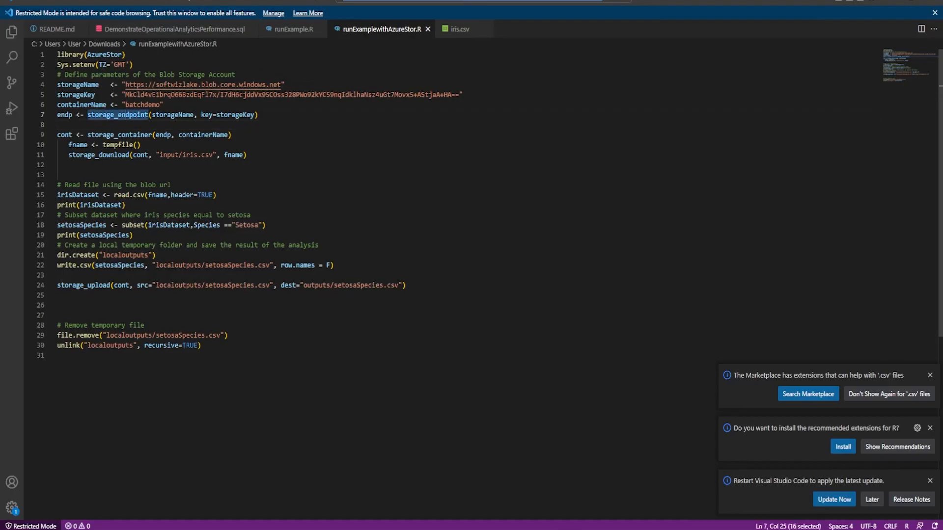
double_click(122, 136)
left_click(122, 175)
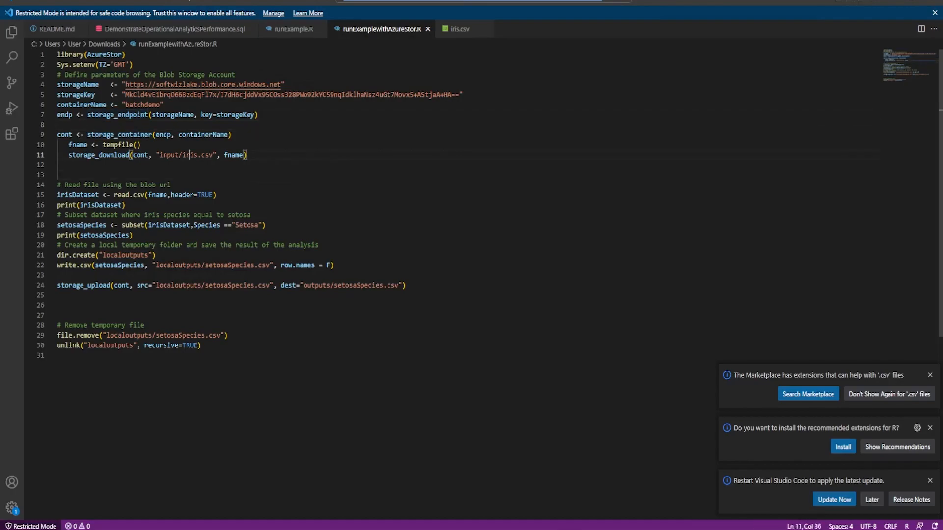
double_click(190, 155)
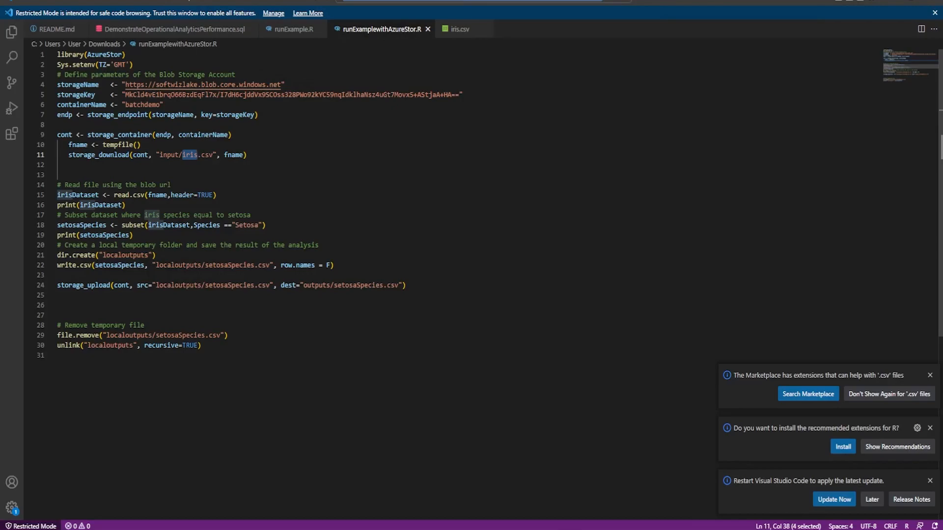
- Examine the script lines that read the CSV into irisDataset and subset and print the Setosa species
left_click(217, 195)
left_click_drag(114, 195, 217, 195)
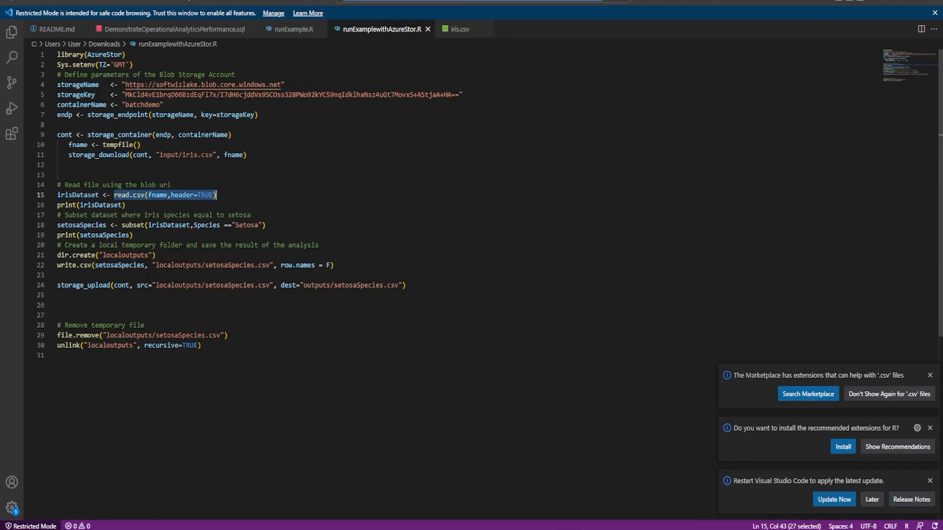
left_click_drag(80, 205, 120, 205)
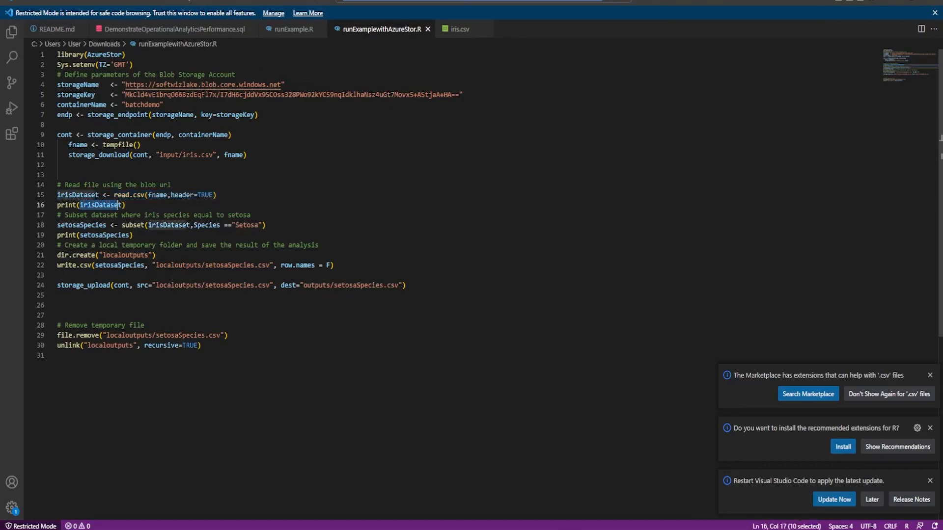
left_click_drag(76, 225, 265, 225)
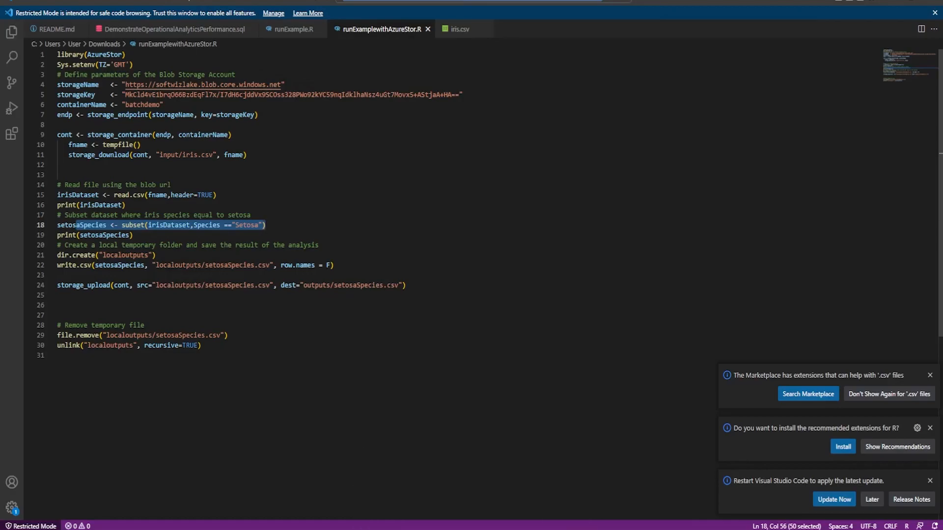
left_click_drag(133, 236, 61, 236)
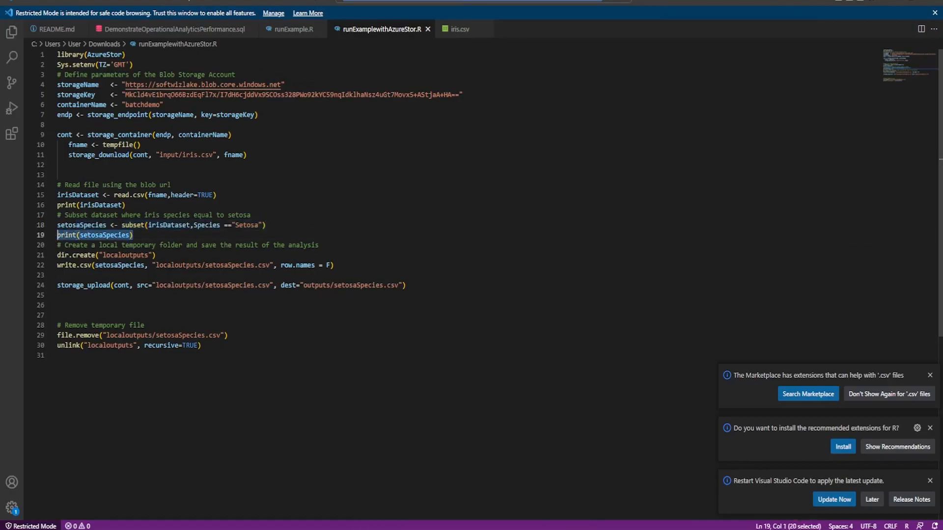
- Examine the script lines that create the localoutputs folder and write setosaSpecies.csv into it
left_click(79, 255)
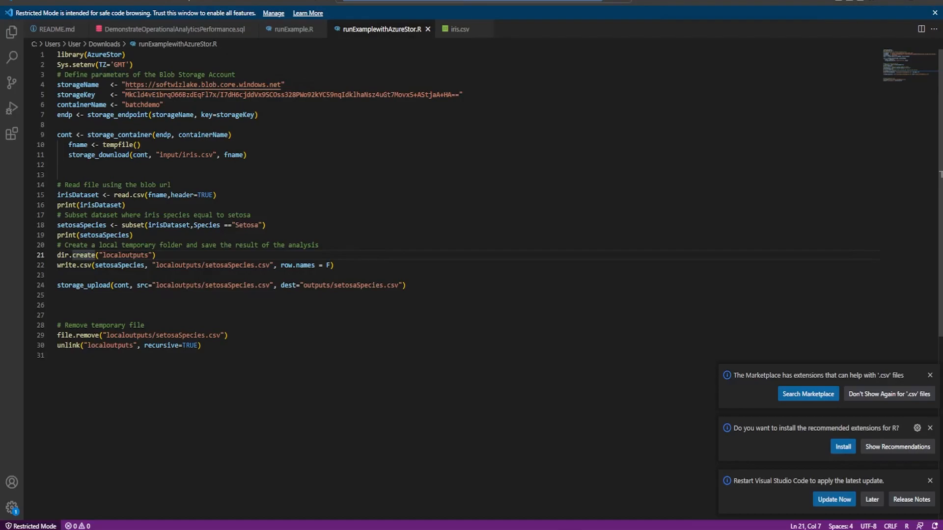
left_click_drag(61, 225, 147, 254)
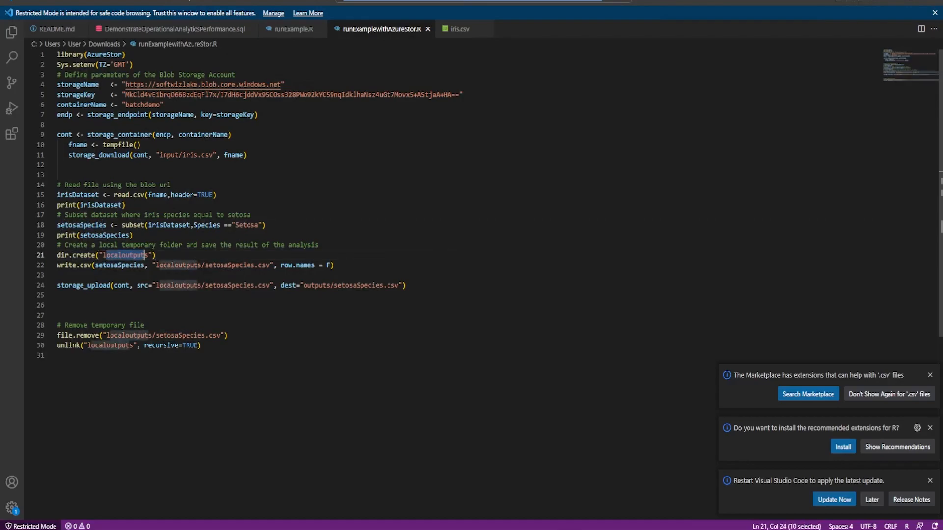
left_click(112, 265)
left_click(193, 265)
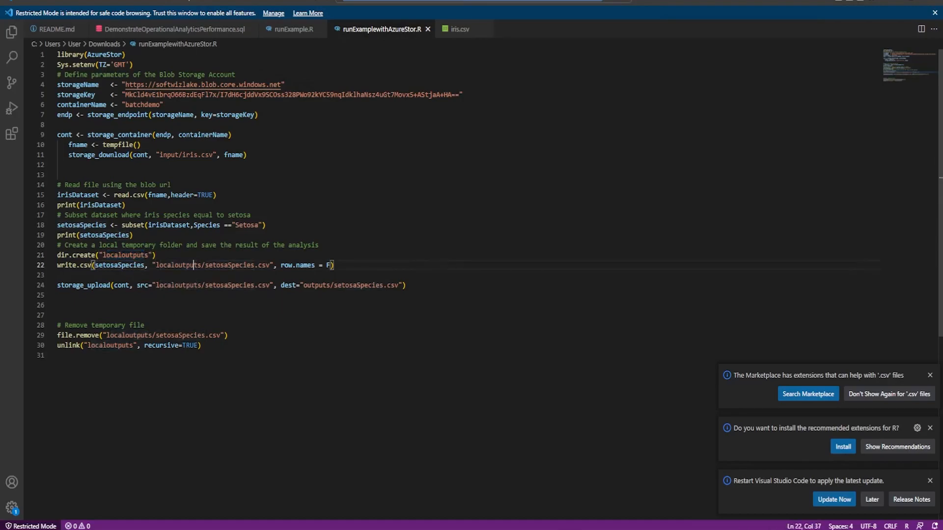
left_click_drag(212, 265, 261, 265)
- Examine the storage_upload line with its outputs/setosaSpecies.csv destination and the temporary file cleanup at the script's end
left_click_drag(79, 285, 121, 285)
left_click(58, 306)
left_click_drag(349, 285, 387, 285)
left_click(202, 346)
- Open the local iris.csv in the editor and look over its Setosa rows
left_click(459, 29)
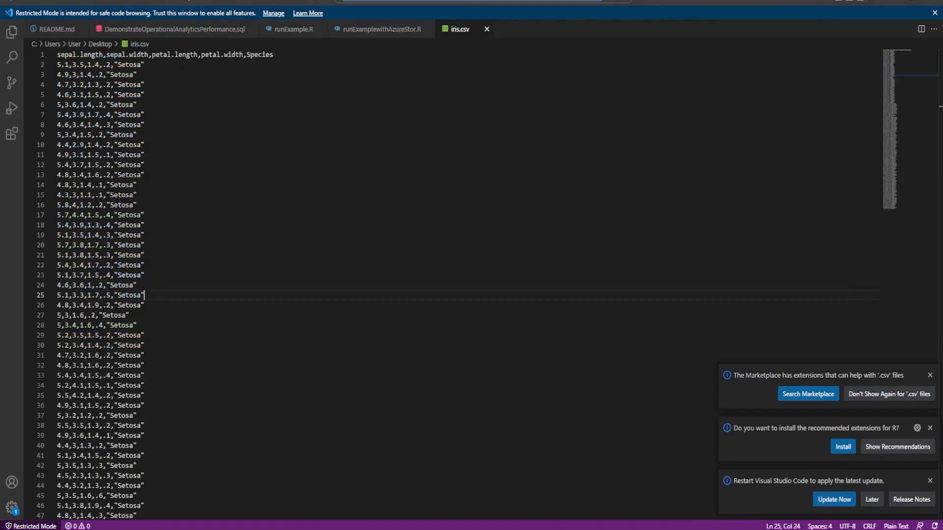
key("shift+Down")
key("shift+Down")
key("shift+Down")
key("shift+Down")
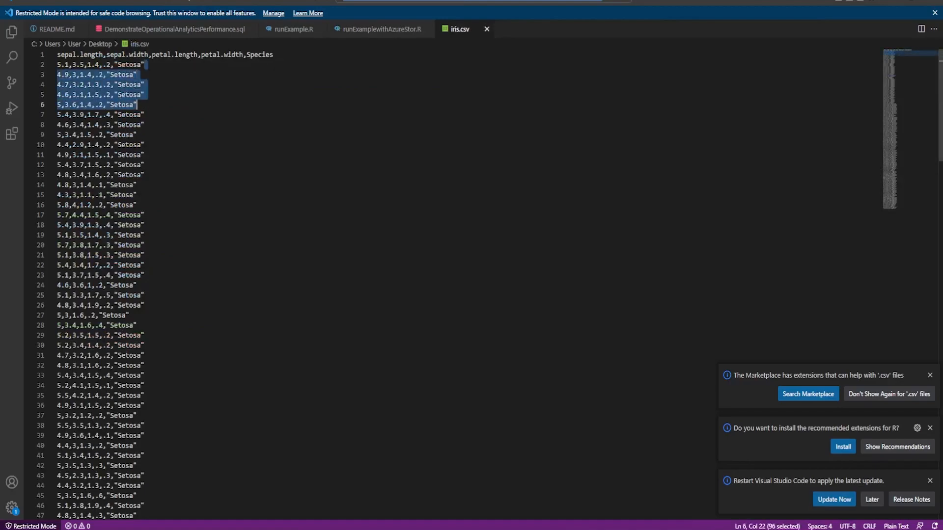
left_click(146, 215)
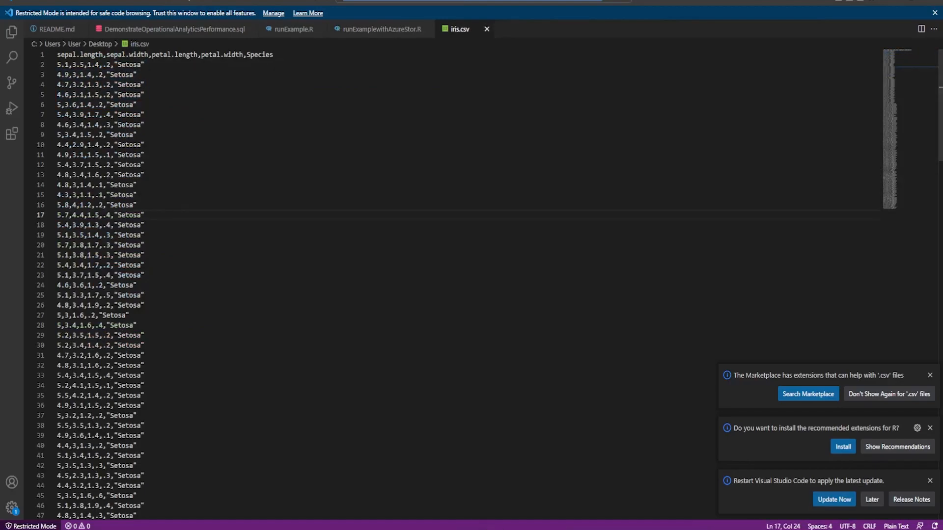
- Switch back to the Azure portal and open the softwizdemo resource group from the home page
mouse_move(487, 529)
left_click(484, 484)
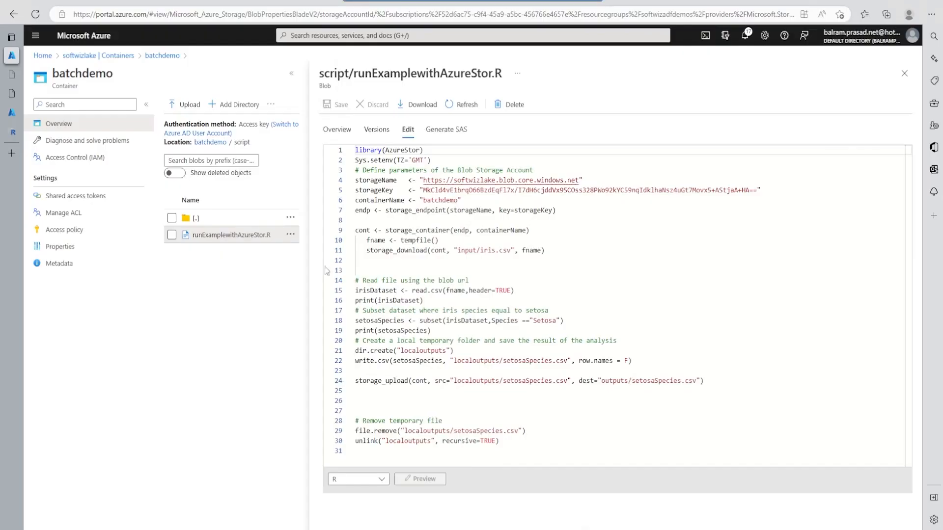
left_click(70, 55)
left_click(42, 56)
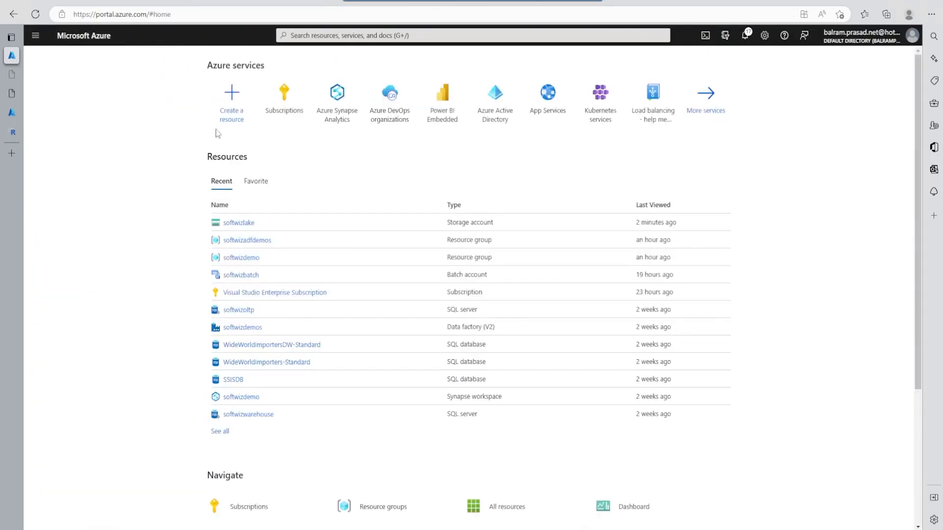
left_click(255, 261)
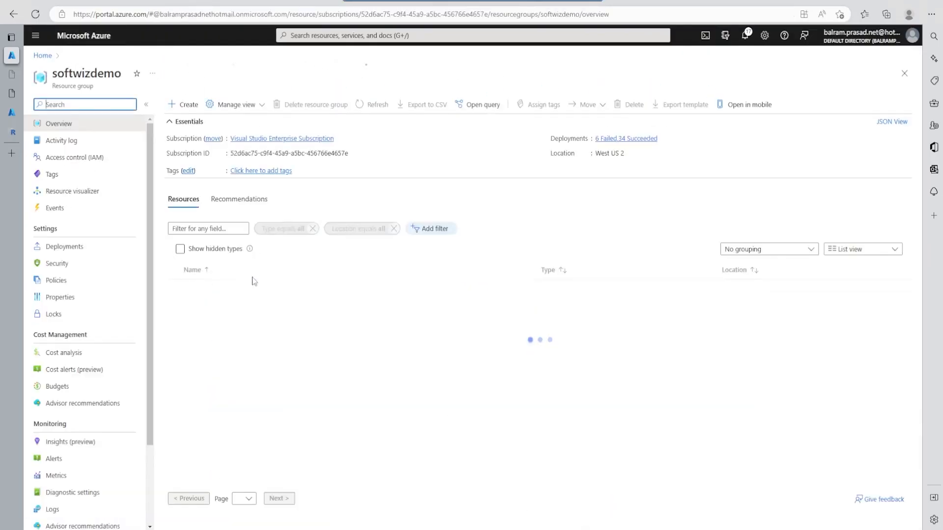
- Open the softwizbatch account and look at the softwizpool overview and its application packages
left_click(221, 290)
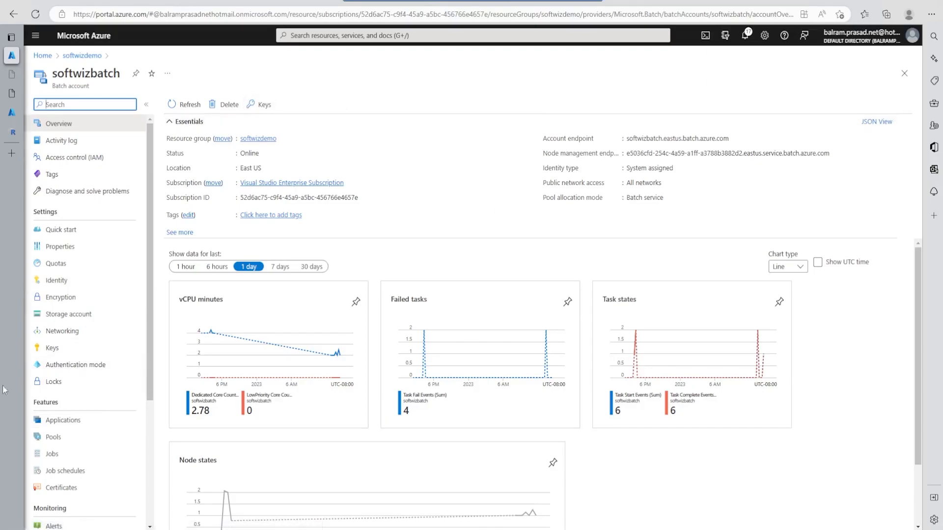
left_click(71, 437)
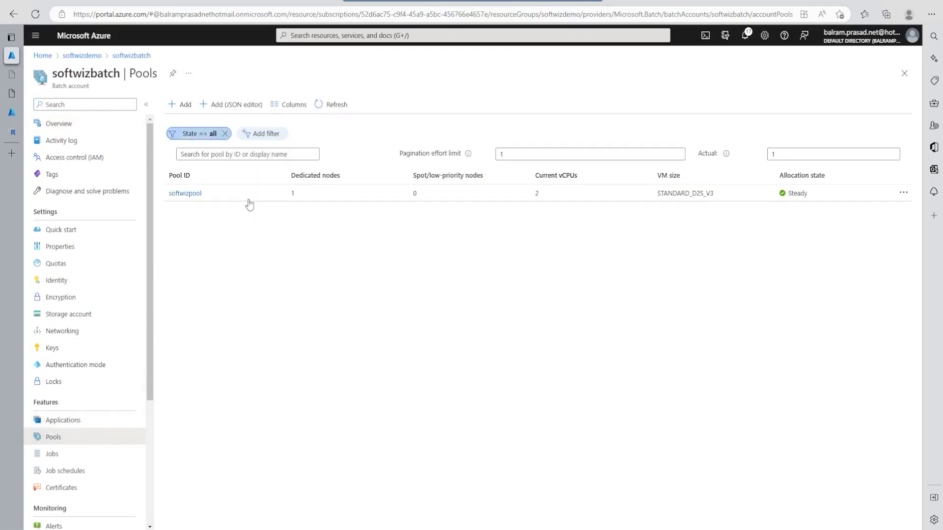
left_click(190, 194)
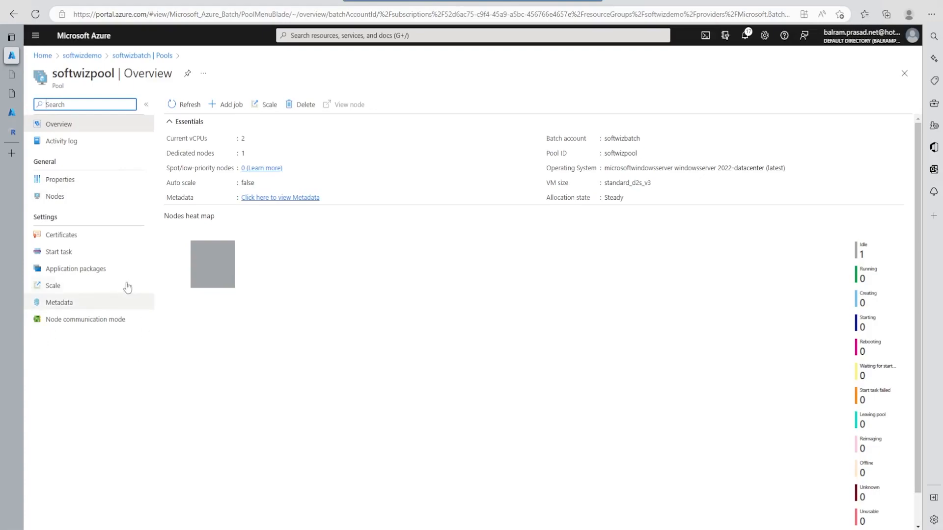
left_click(66, 271)
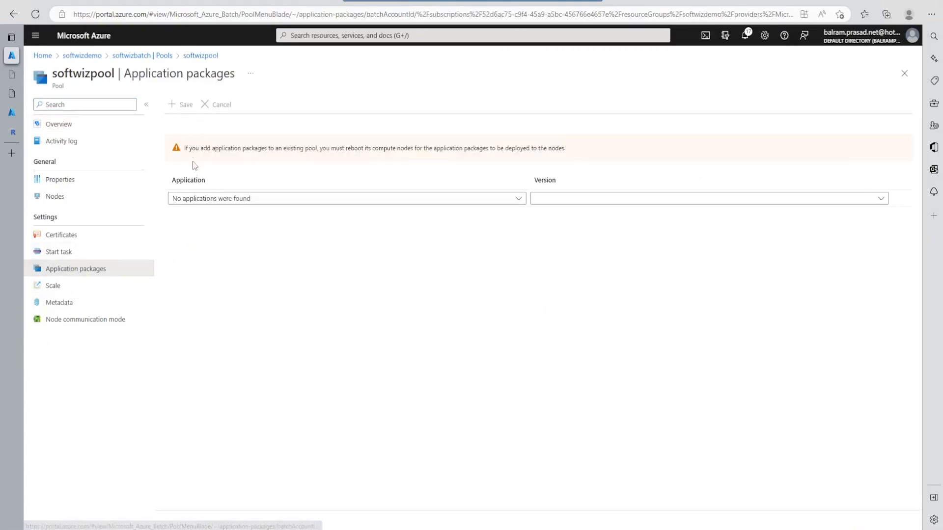
- Go back to the softwizbatch account and look at its applications list and the form for adding a new application
left_click(156, 55)
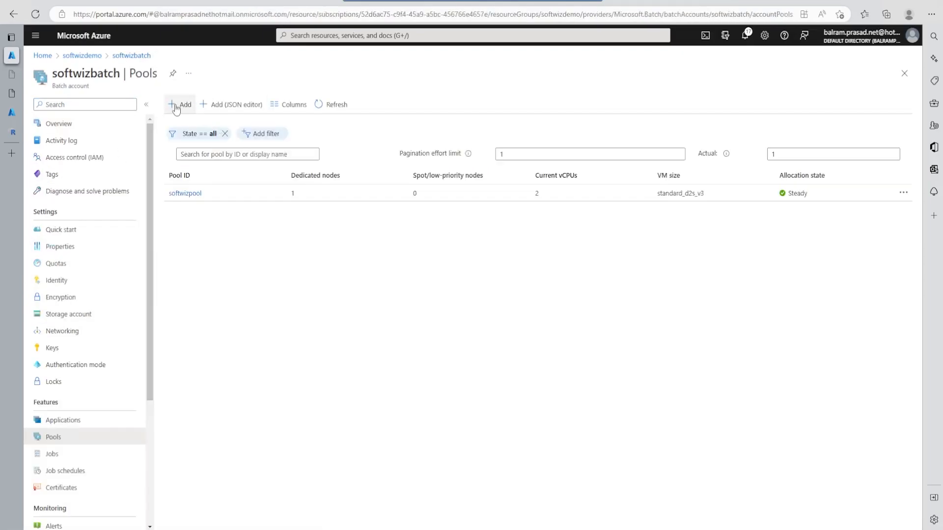
left_click(63, 420)
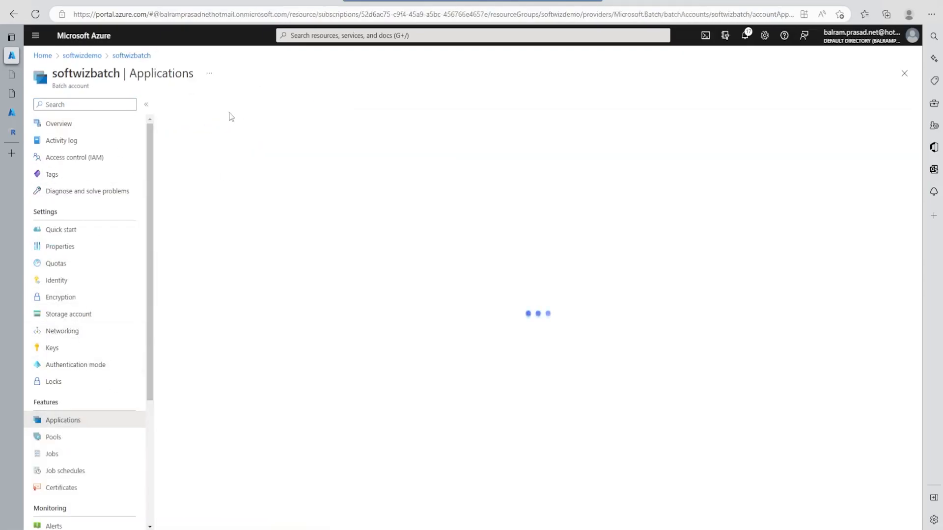
left_click(178, 101)
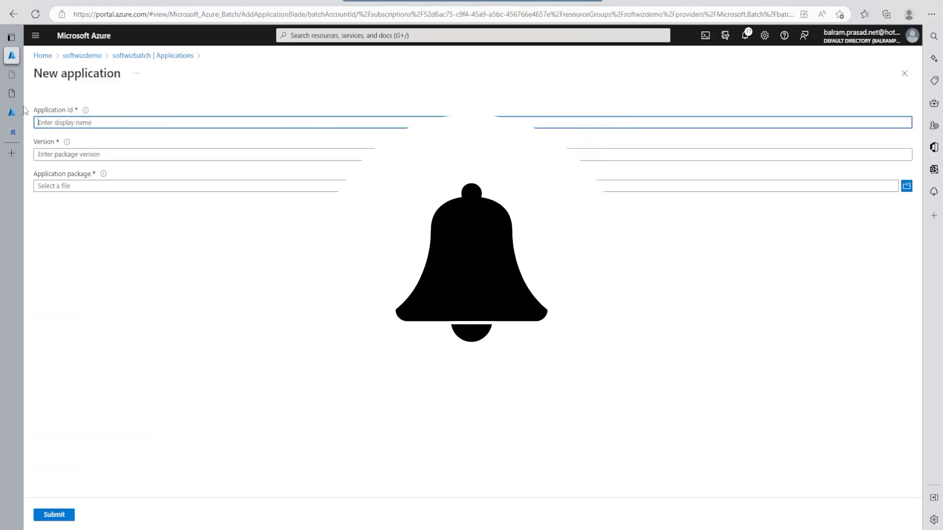
left_click(183, 56)
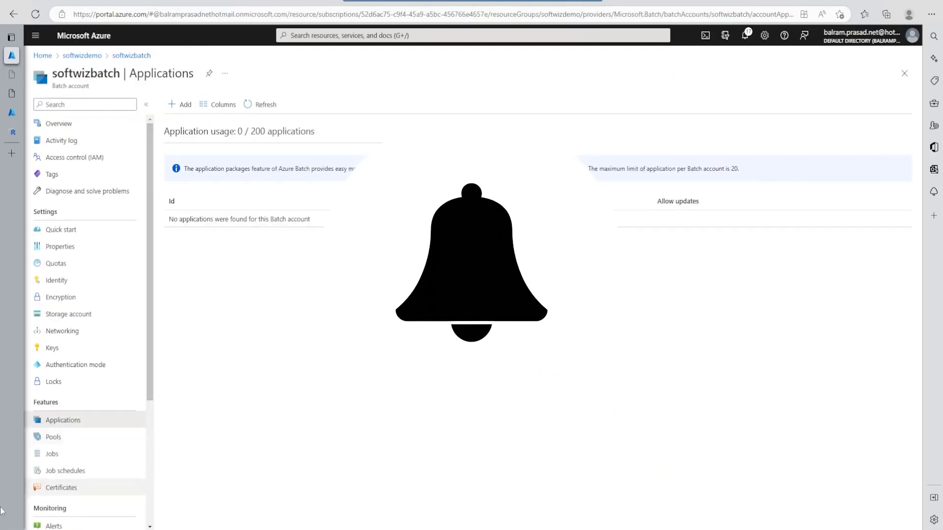
- Return to the batch account's pools and open the compute node of softwizpool
left_click(55, 439)
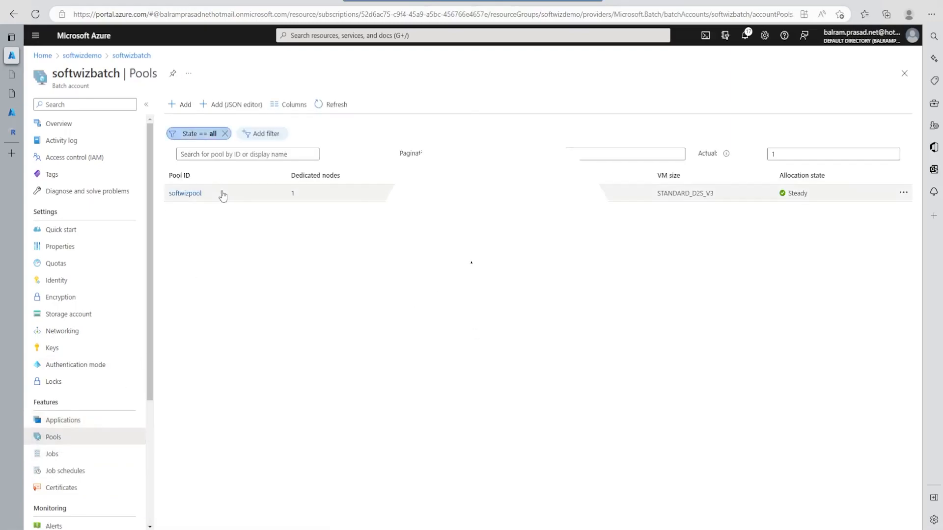
left_click(198, 195)
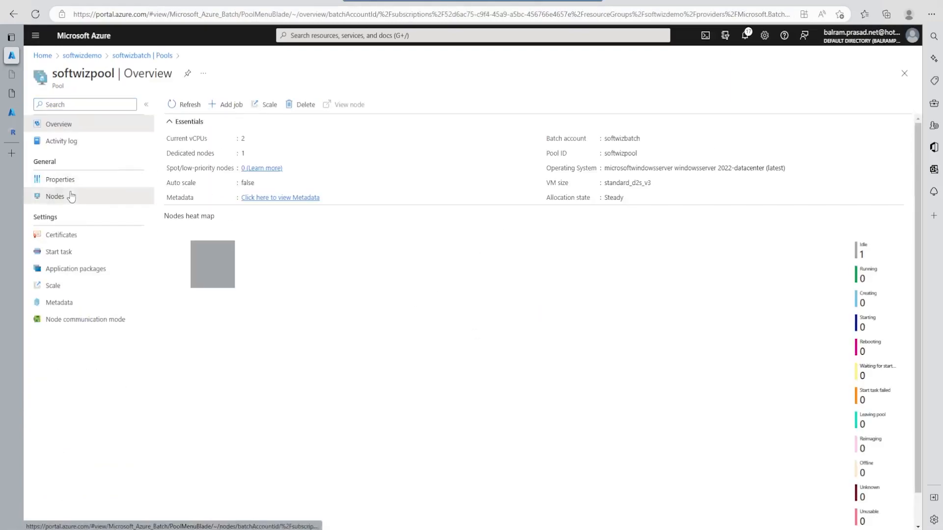
left_click(74, 196)
left_click(264, 194)
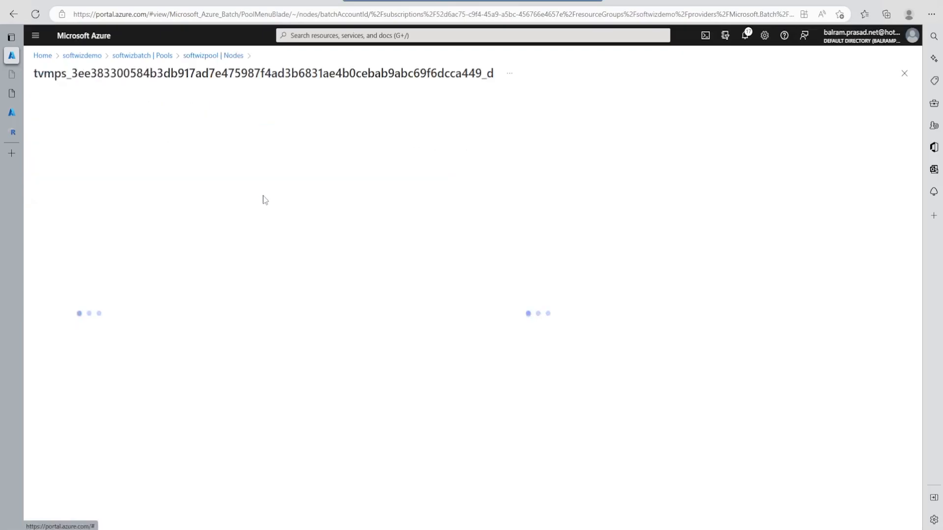
- View the compute node's connection options and look inside its applications folder
left_click(352, 104)
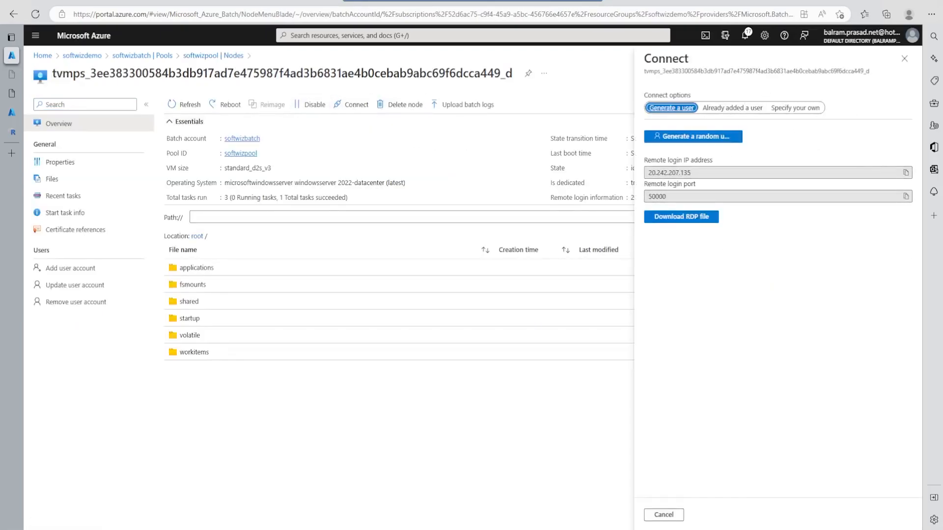
left_click(663, 514)
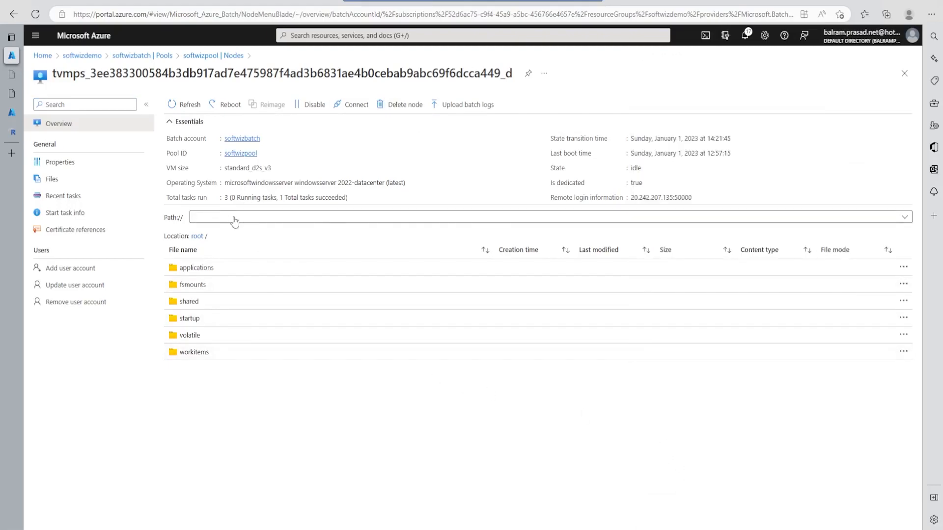
left_click(222, 272)
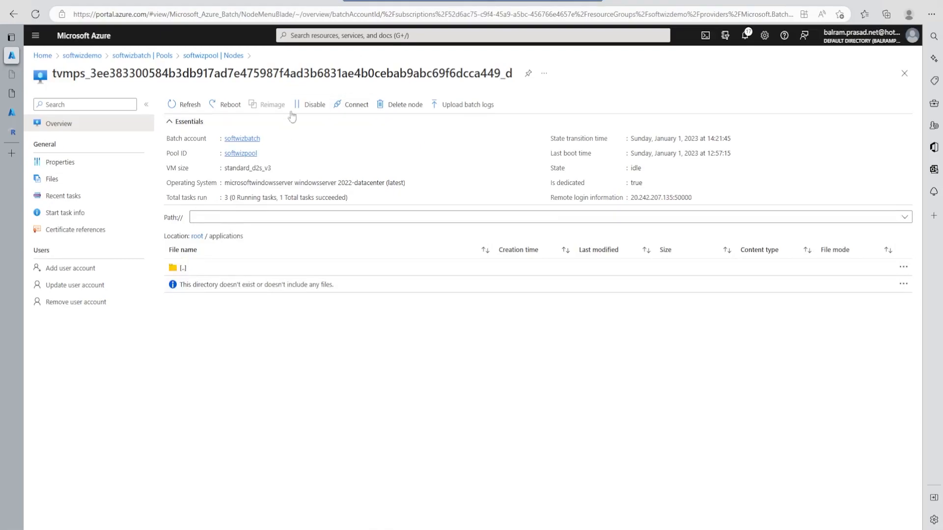
- Return to the softwizdemo resource group, open the softwizfactory data factory and launch its Data Factory Studio
left_click(215, 55)
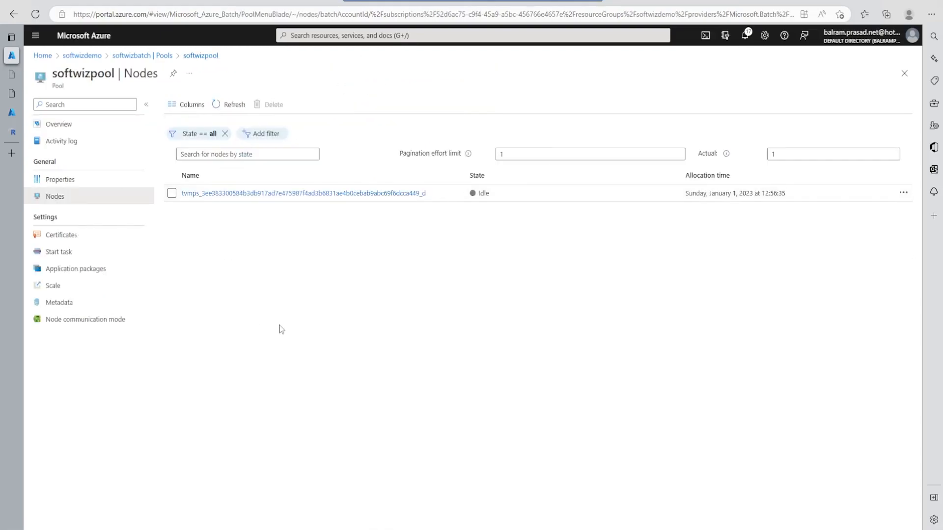
left_click(132, 56)
left_click(82, 55)
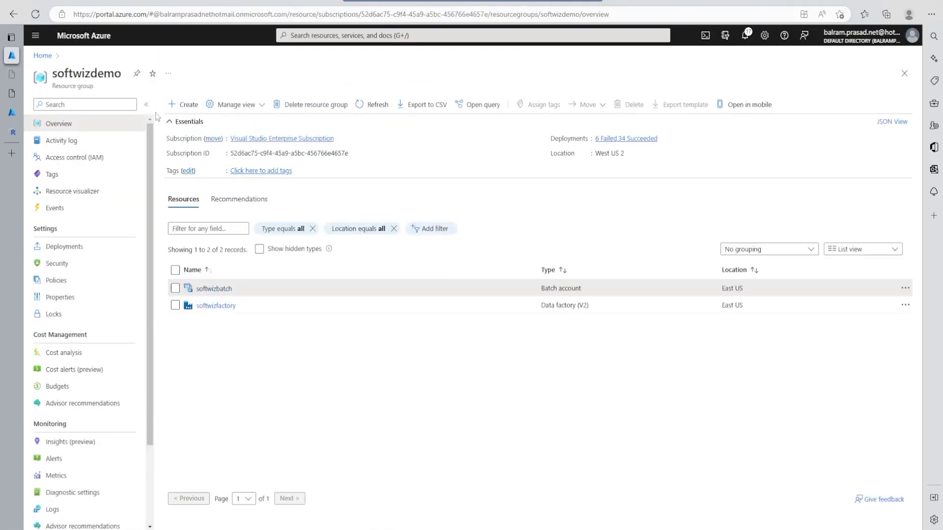
left_click(212, 306)
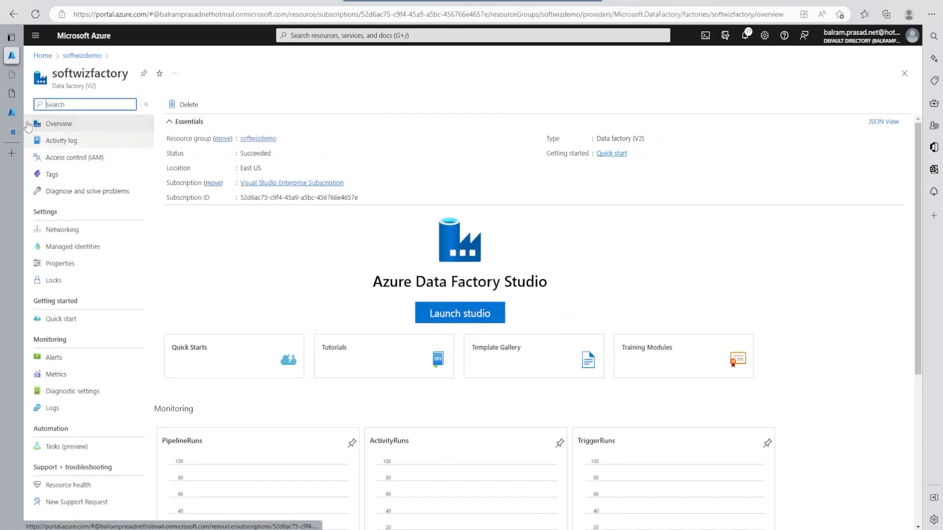
left_click(470, 315)
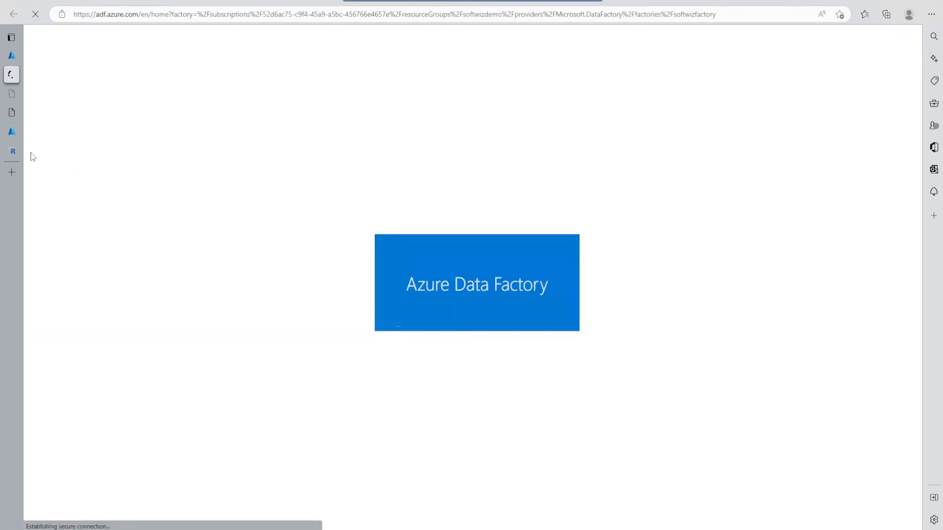
- Bring up the runExamplewithAzureStor.R script in the code editor and return to the AzureStor README in the browser
left_click(15, 152)
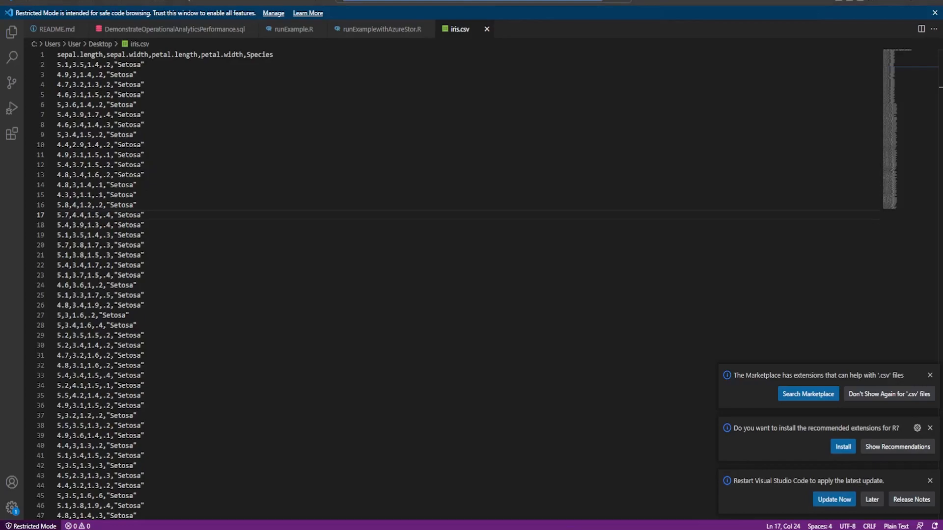
left_click(378, 29)
key("alt+Tab")
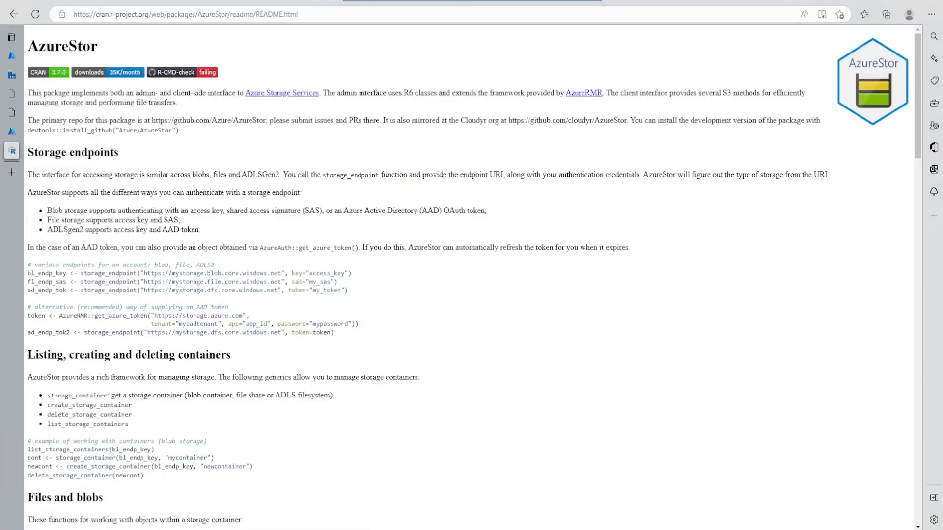
- Examine the AzureStor README sections on storage endpoints, containers, file transfers and the AzCopy download example
left_click_drag(66, 46, 100, 56)
left_click_drag(111, 102, 186, 123)
scroll(220, 258, "down", 2)
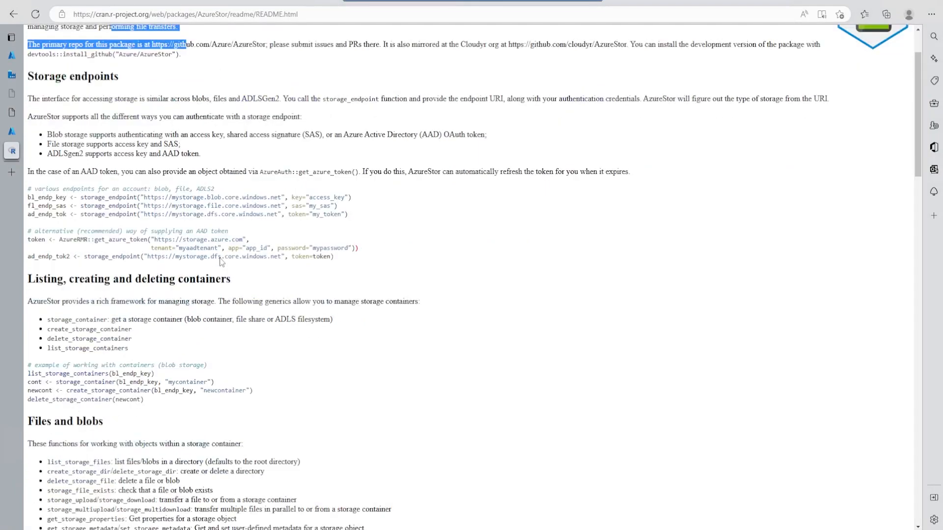
left_click_drag(84, 201, 249, 301)
scroll(190, 351, "down", 6)
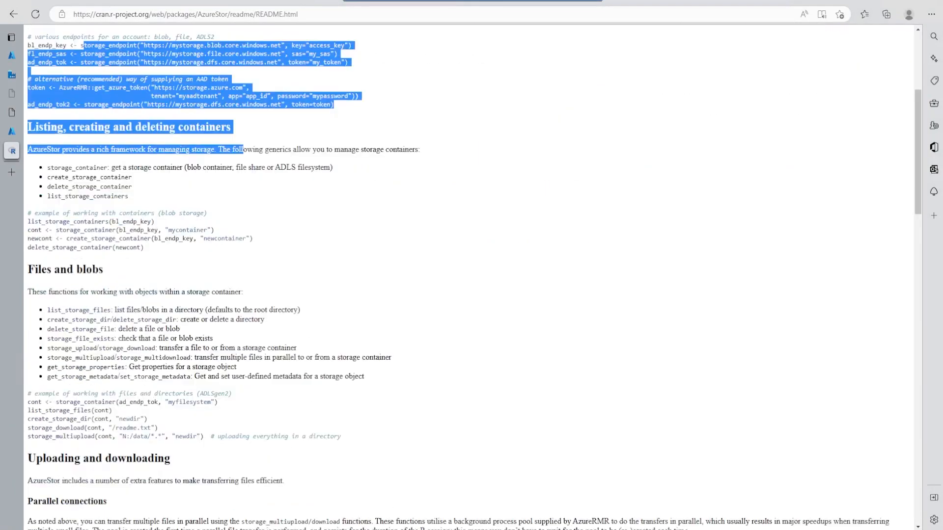
scroll(190, 351, "down", 6)
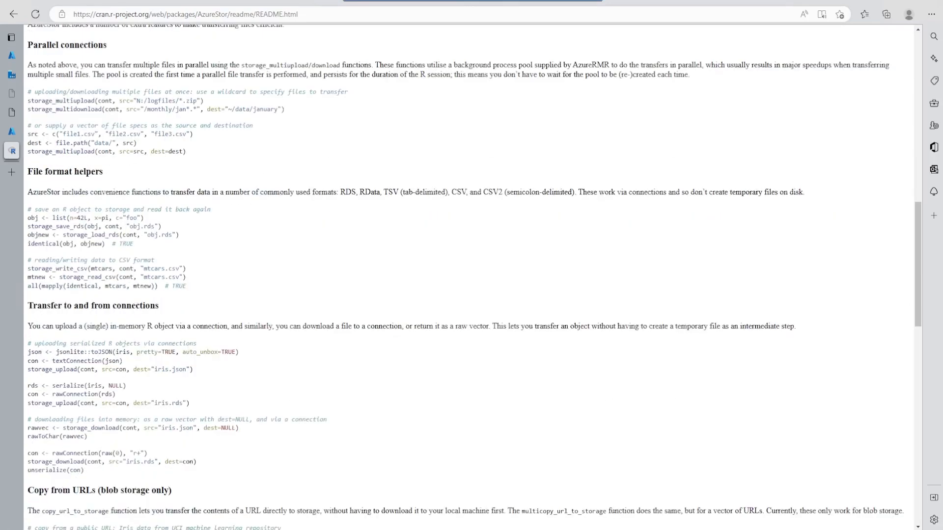
scroll(189, 351, "down", 9)
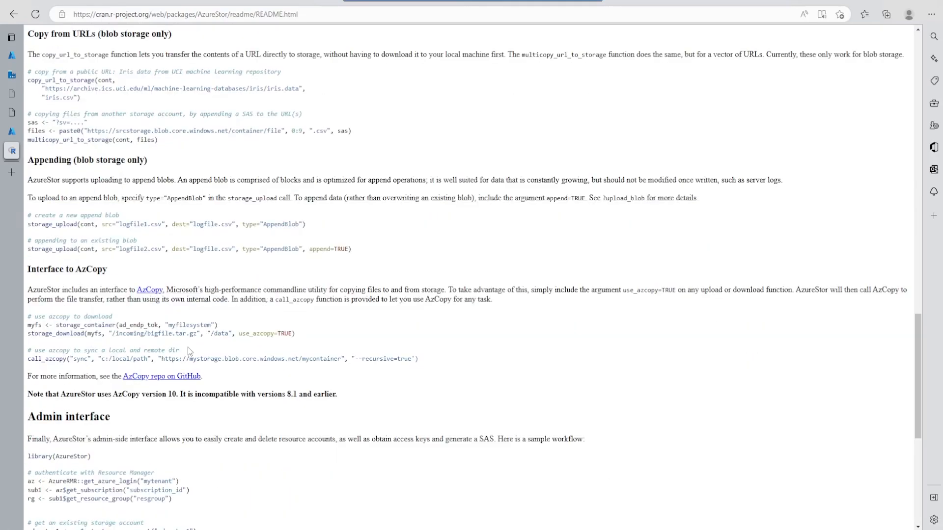
left_click_drag(117, 320, 216, 344)
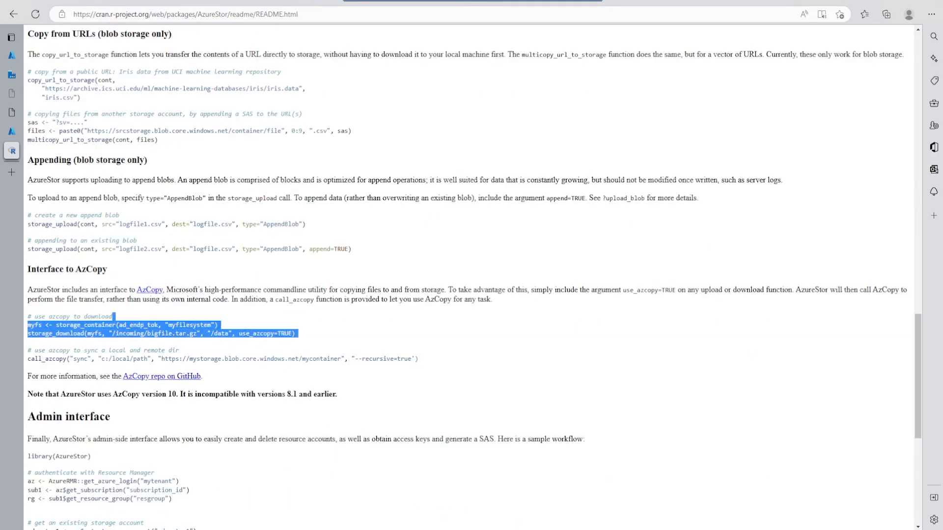
- Switch back to Data Factory Studio and create a new pipeline named AzureBatchRDemo
key("alt+Tab")
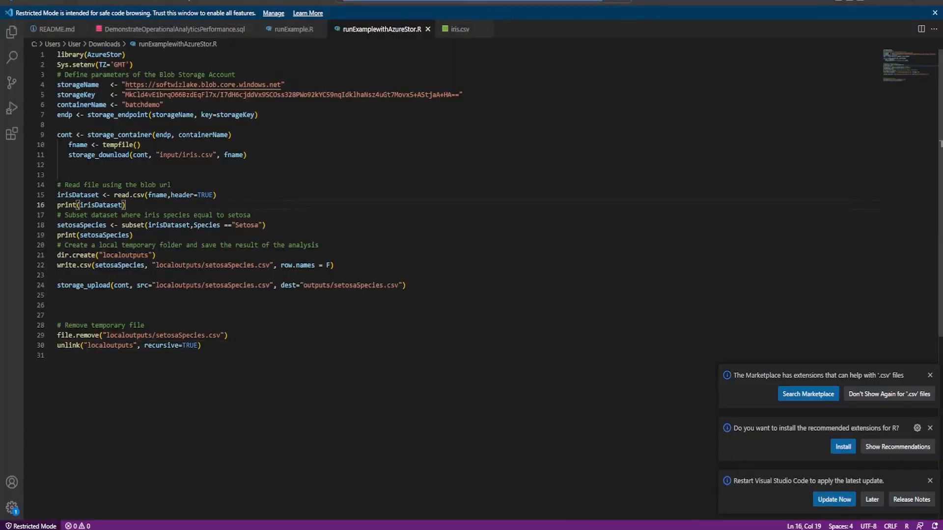
key("alt+Tab")
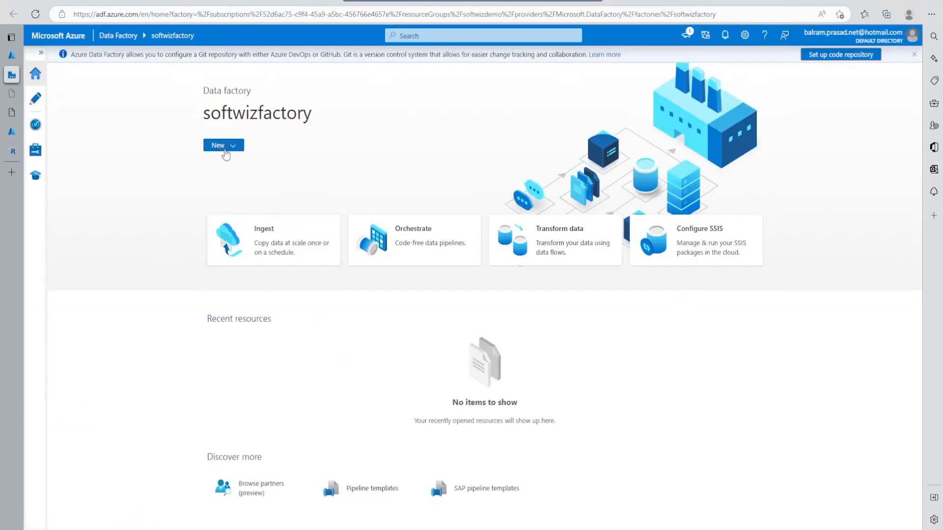
left_click(35, 98)
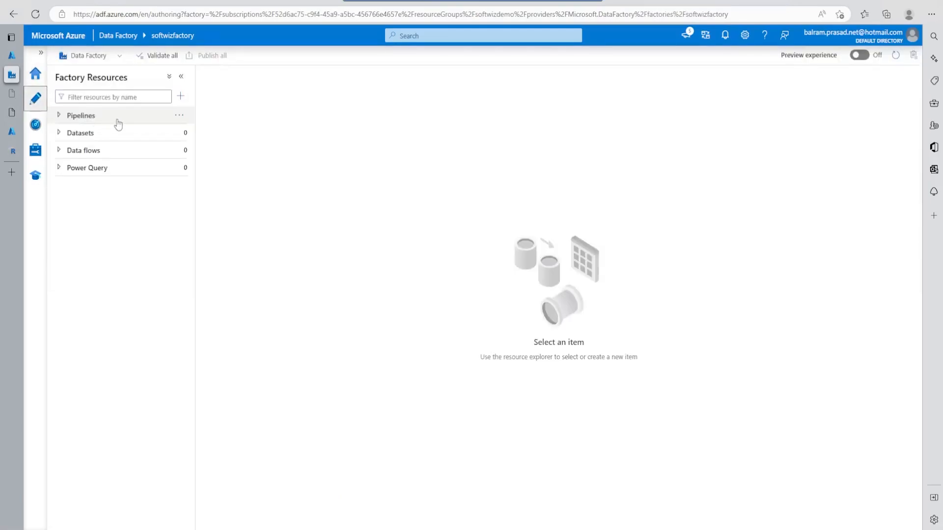
left_click(182, 118)
left_click(191, 137)
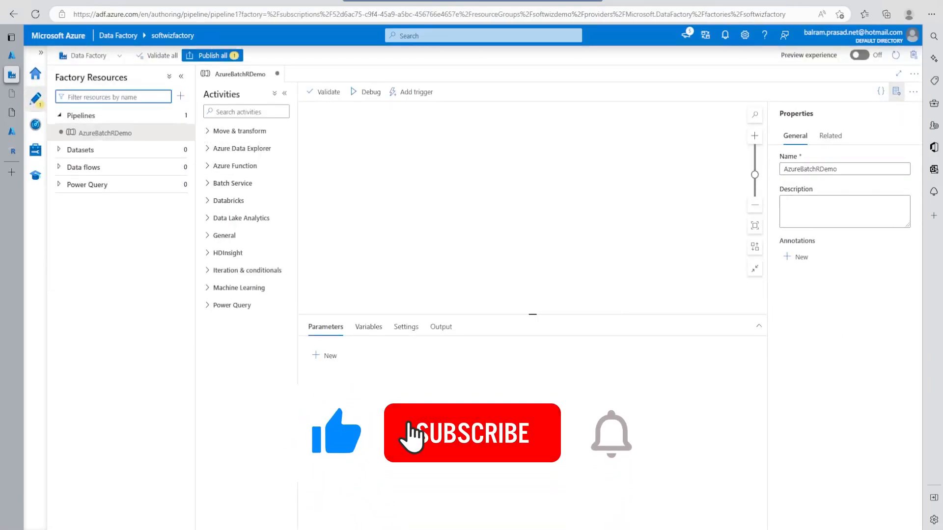
- Search the activities for "cus" and add the Batch Service Custom activity to the pipeline canvas
left_click(246, 111)
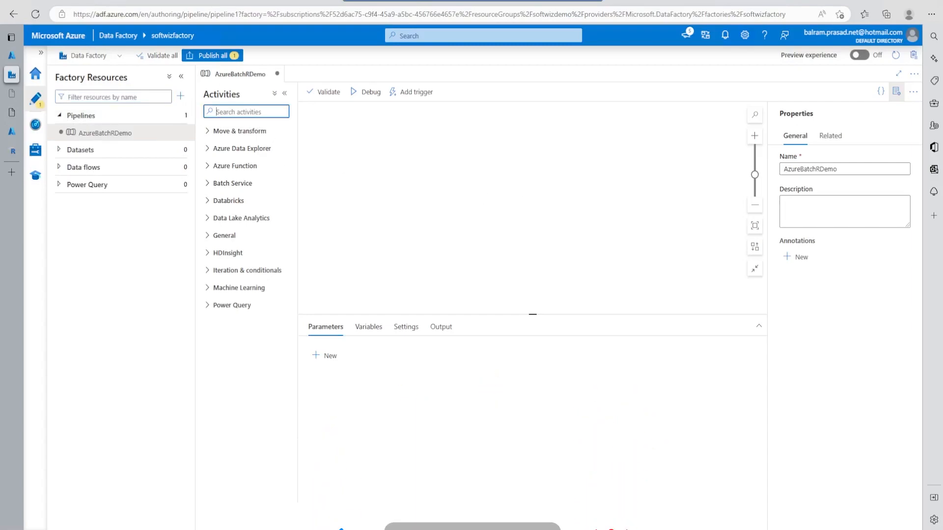
type("cus")
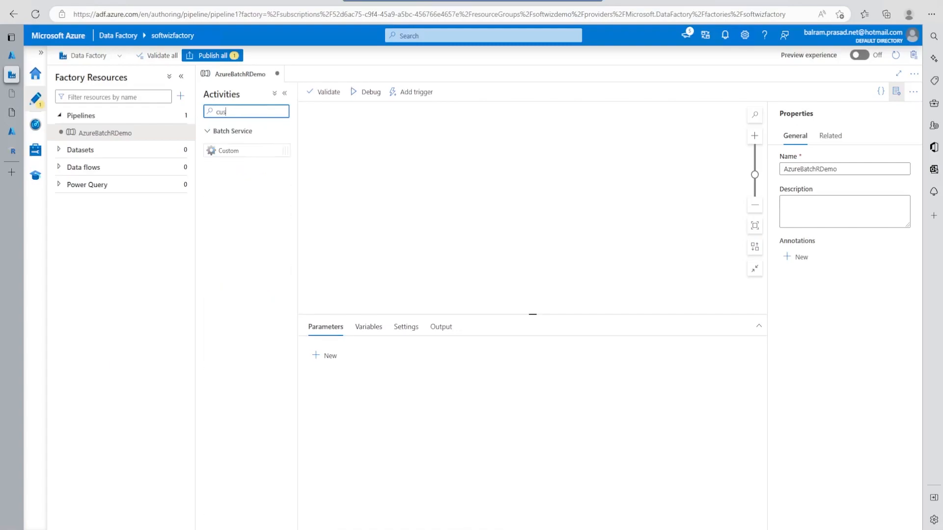
left_click_drag(236, 152, 454, 177)
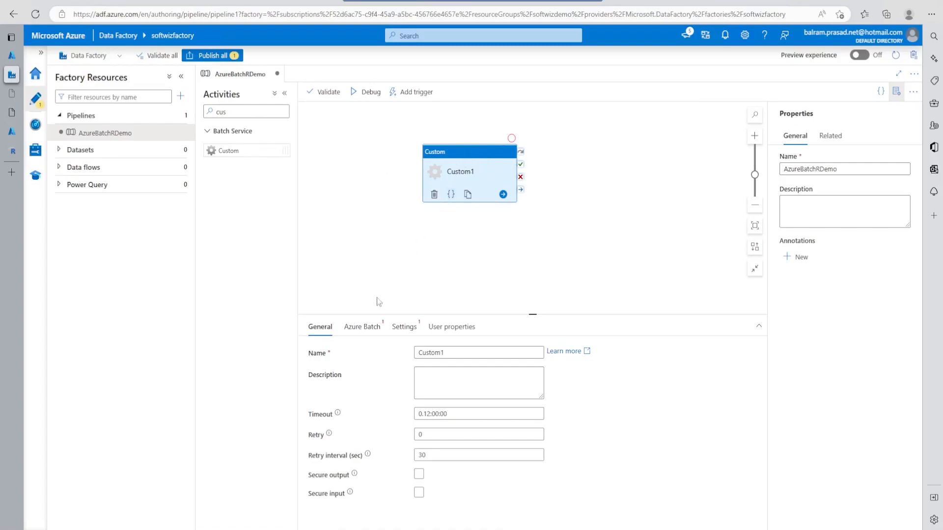
- Start a new Azure Batch linked service named AzureBatch for the Custom activity
left_click(372, 329)
left_click(452, 354)
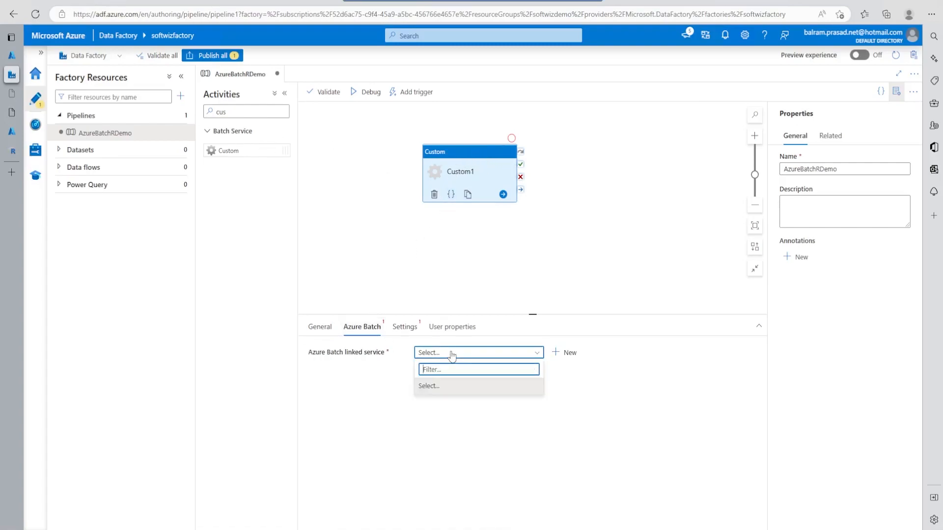
left_click(518, 423)
left_click(566, 353)
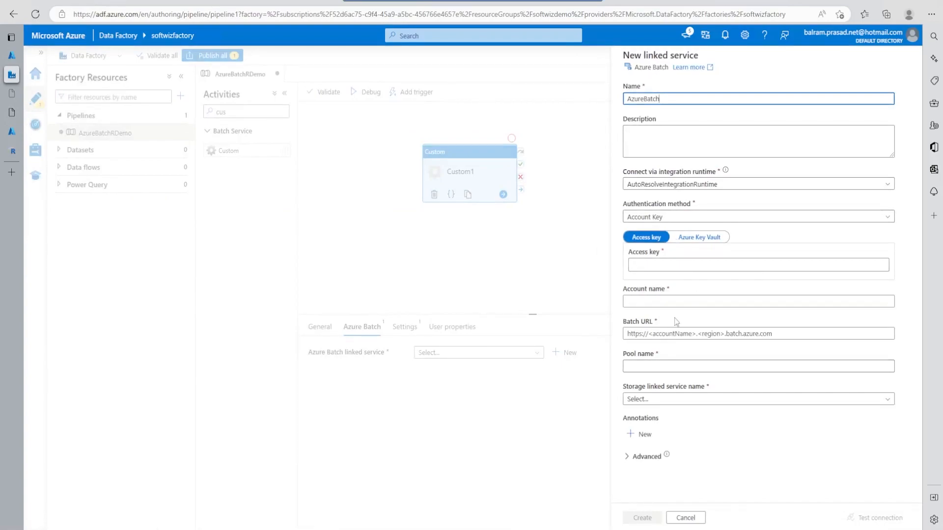
- Switch to the Azure portal and open the keys of the softwizbatch account in the softwizdemo resource group
mouse_move(16, 108)
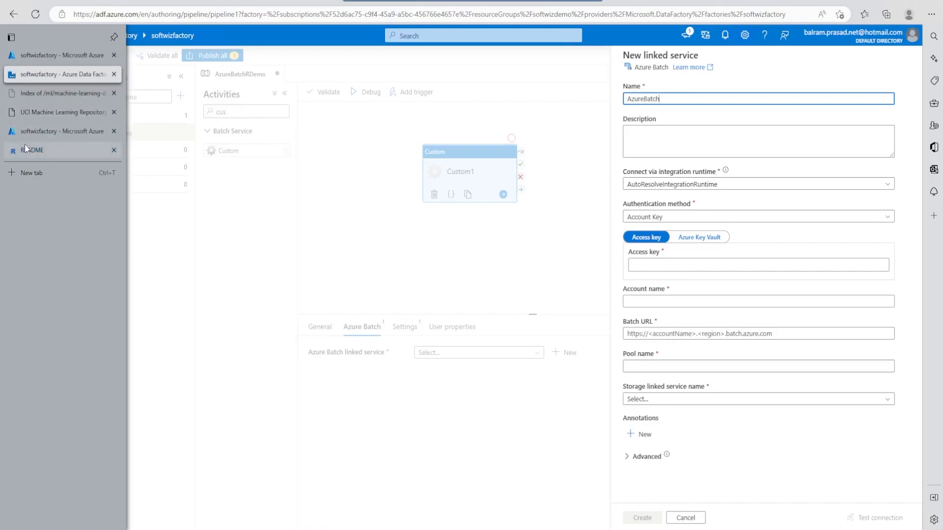
left_click(45, 54)
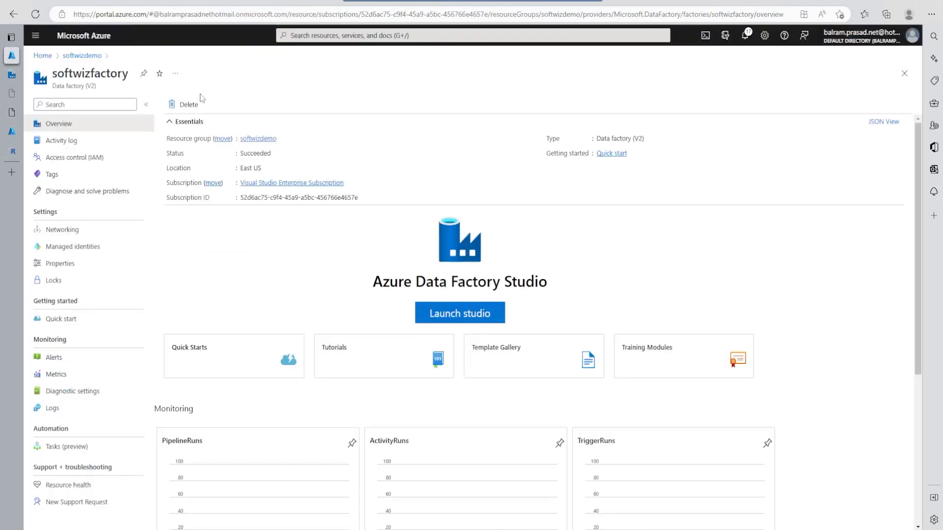
left_click(255, 139)
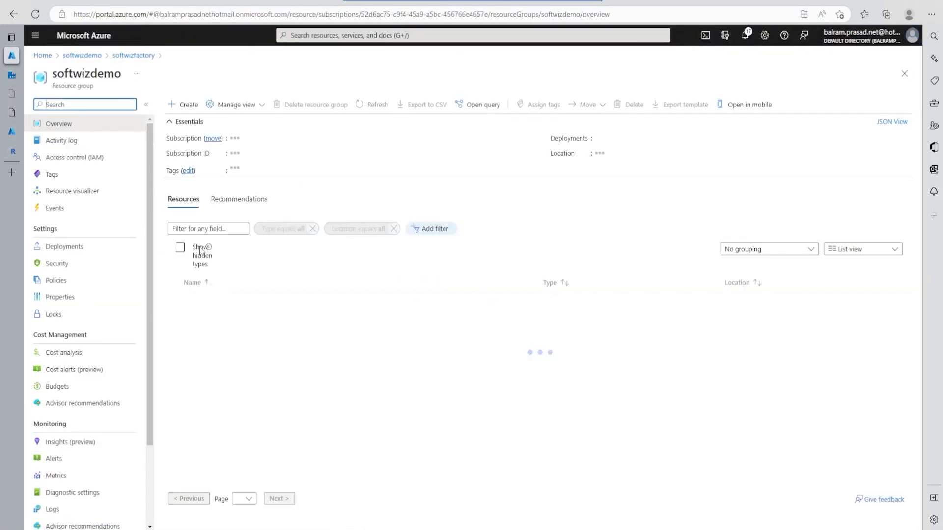
left_click(213, 288)
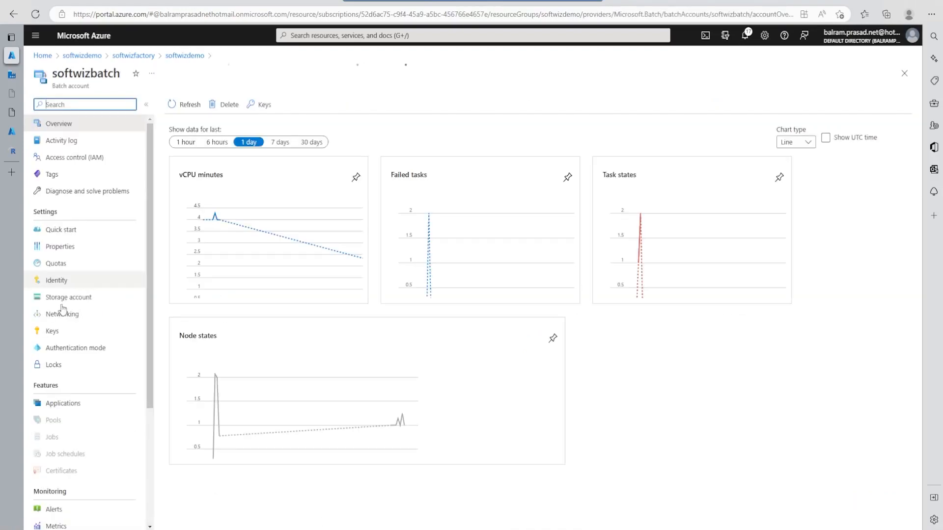
left_click(65, 352)
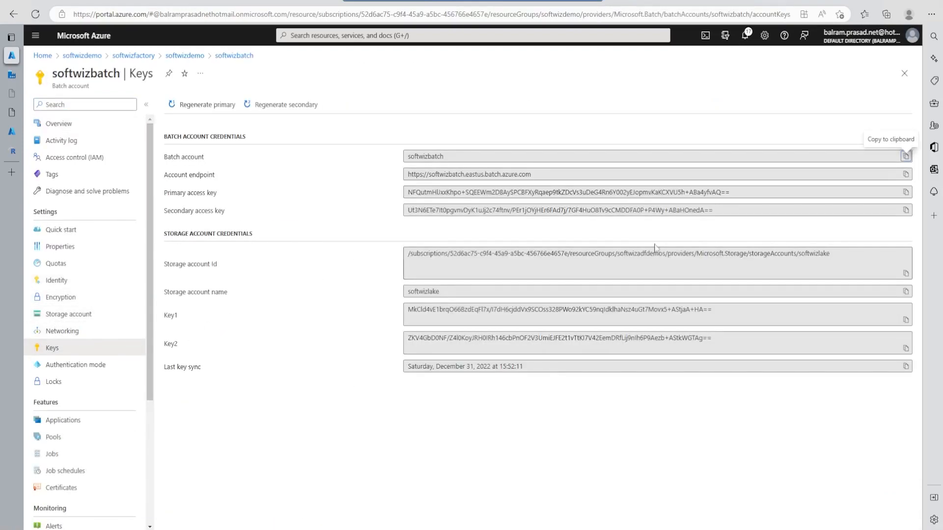
- Copy the Batch account's primary access key and paste it as the access key of the new linked service in Data Factory Studio
left_click(906, 193)
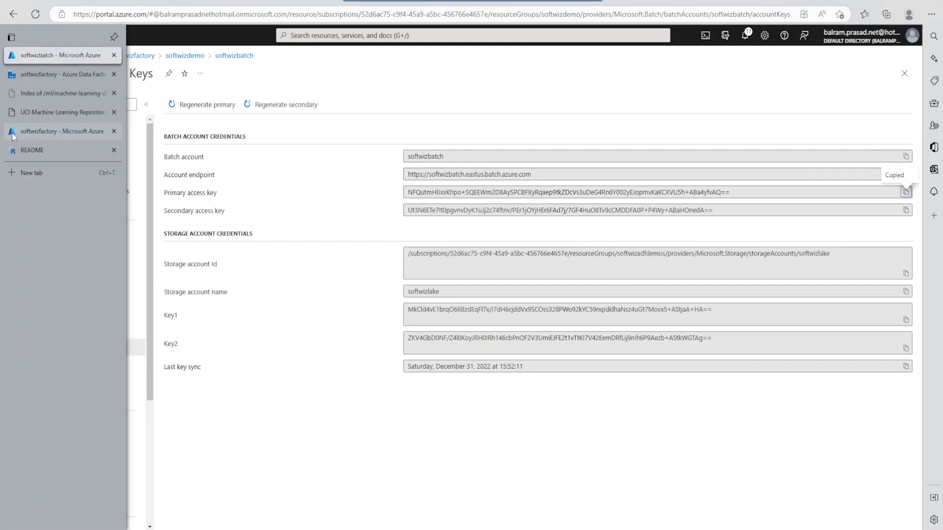
left_click(12, 131)
left_click(58, 74)
left_click(758, 265)
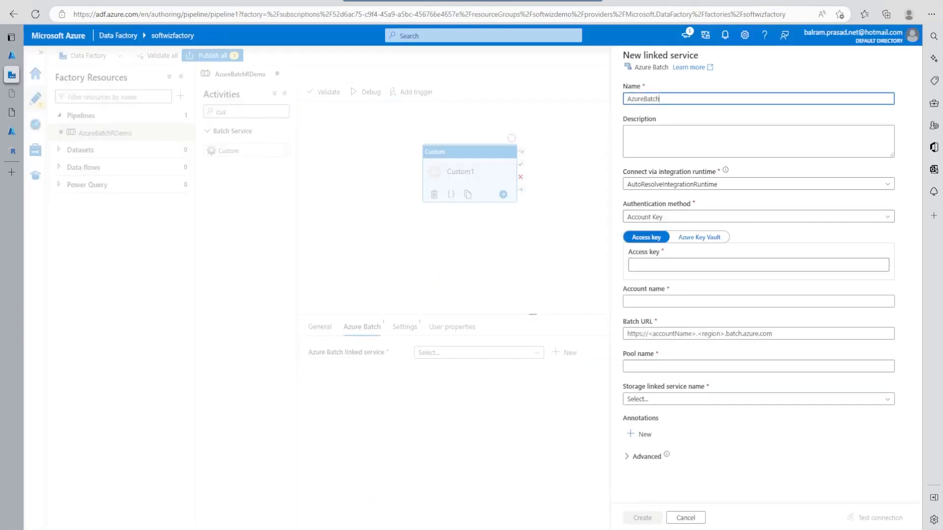
key("ctrl+v")
- Copy the Batch account name from the Azure portal and set the linked service's account name to softwizbatch
key("ctrl+shift+Tab")
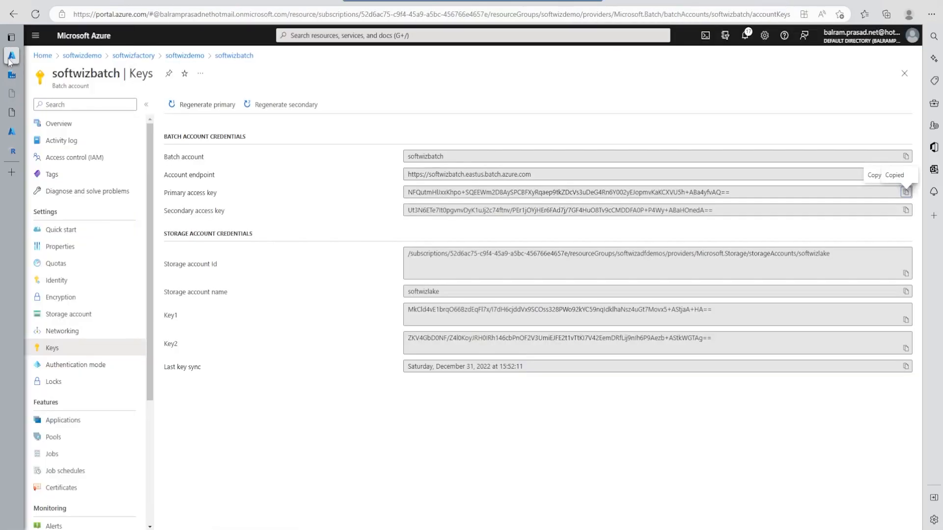
left_click(906, 156)
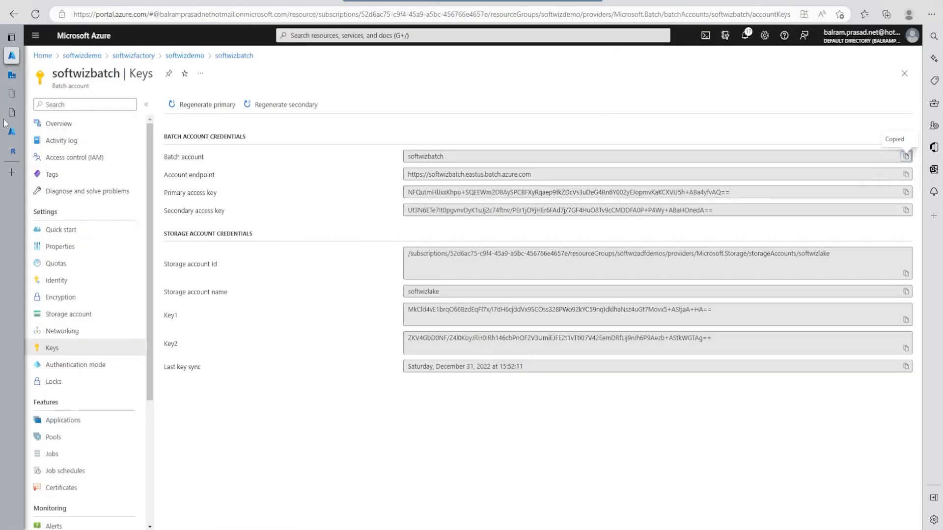
left_click(19, 74)
left_click(658, 302)
key("ctrl+v")
mouse_move(9, 100)
left_click(19, 59)
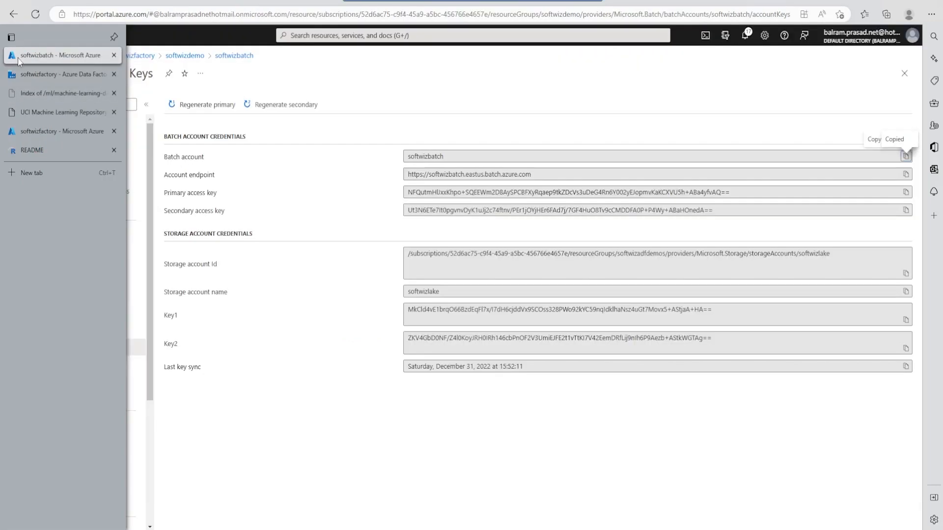
left_click(906, 174)
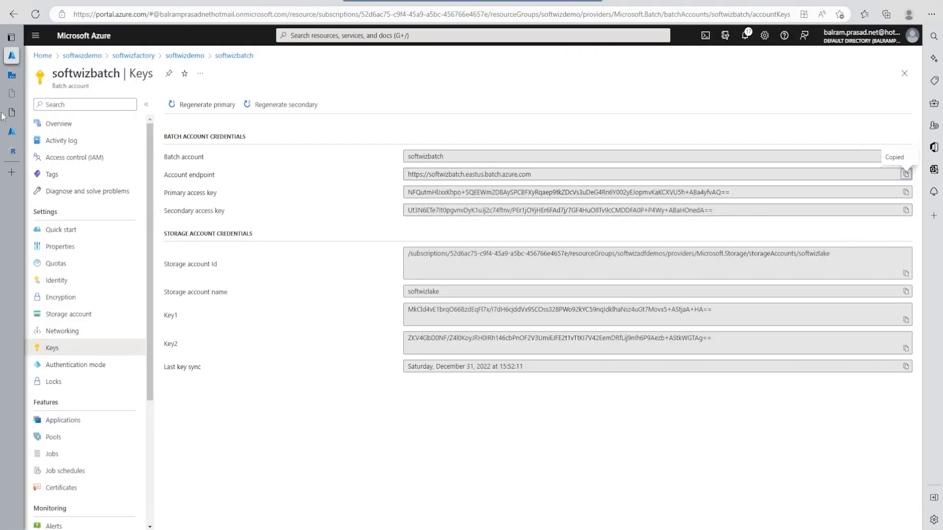
left_click(20, 74)
left_click(648, 333)
key("ctrl+v")
- Copy the pool's name from the Batch account's pools and set the linked service's pool name to softwizpool
left_click(12, 59)
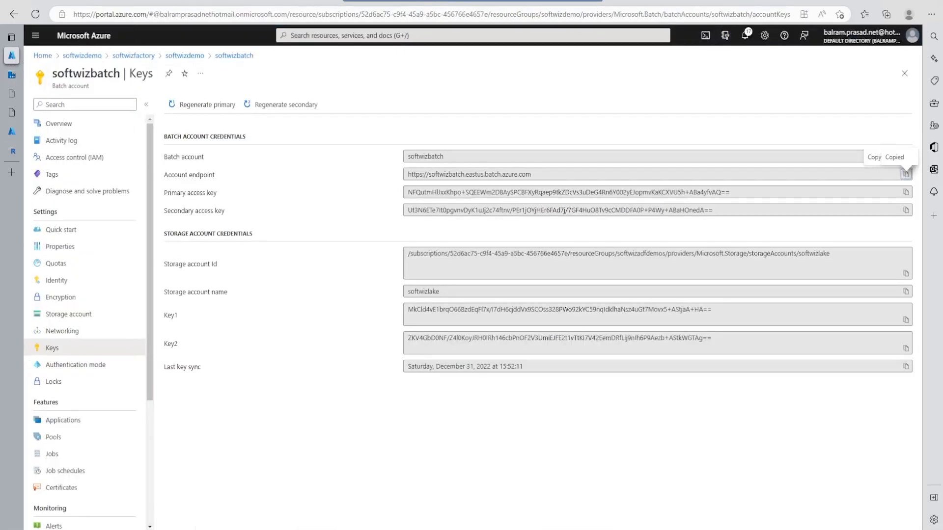
left_click(54, 437)
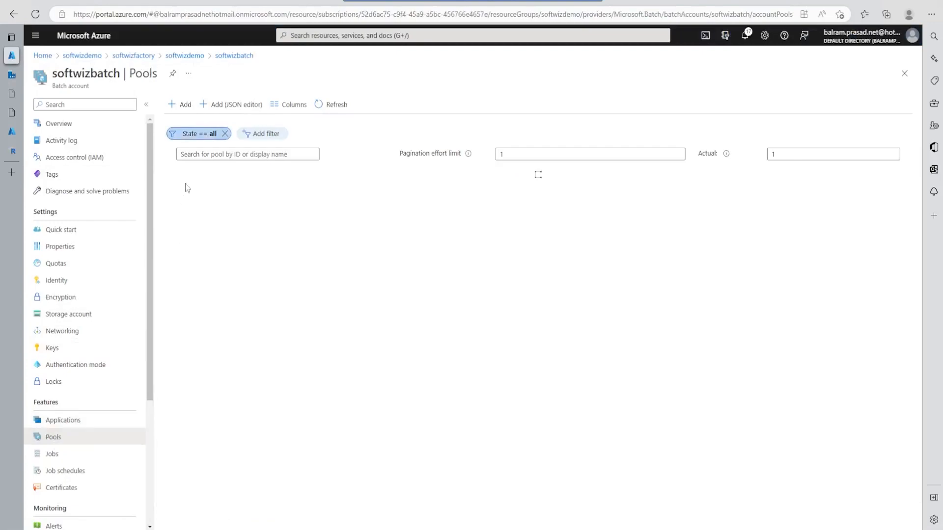
left_click(188, 194)
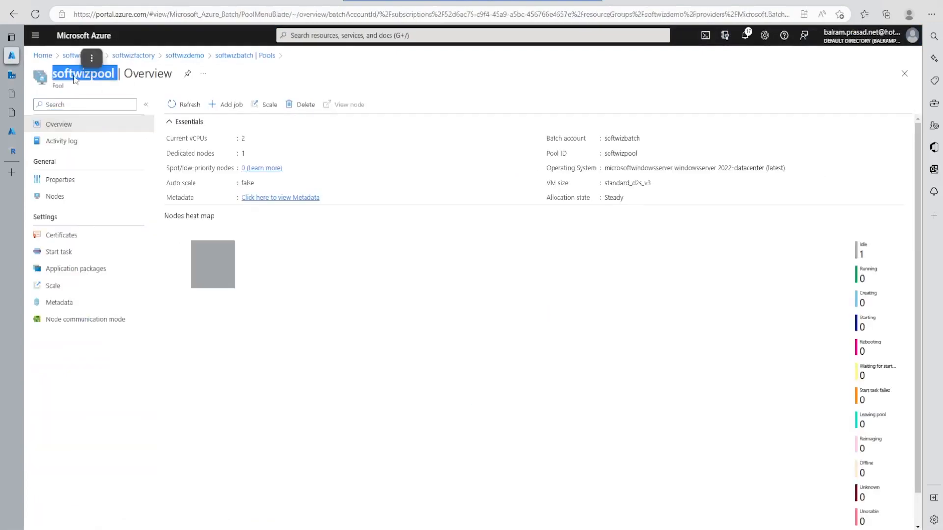
left_click(12, 76)
left_click(758, 367)
key("ctrl+v")
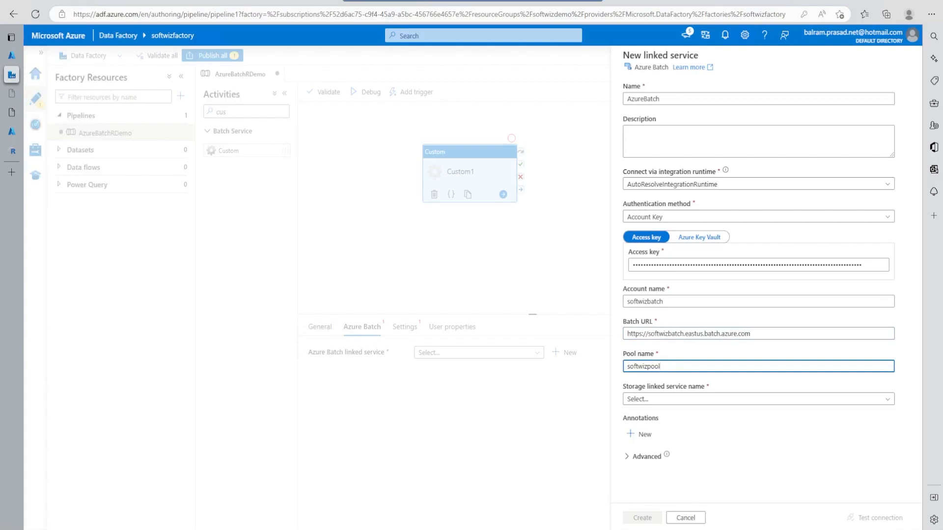
- Create a storage linked service named AzureBlobStorage for the softwizlake account, testing its connection and declining to save the browser password
left_click(702, 405)
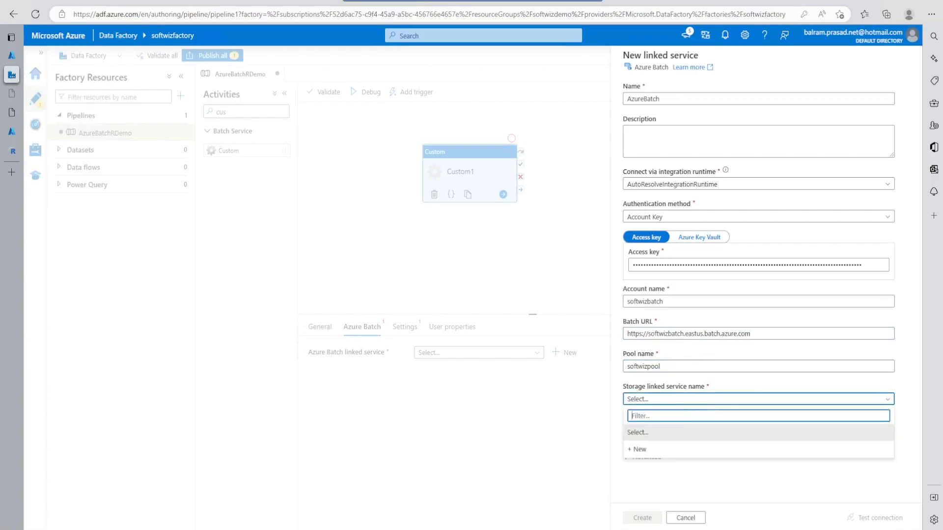
left_click(673, 450)
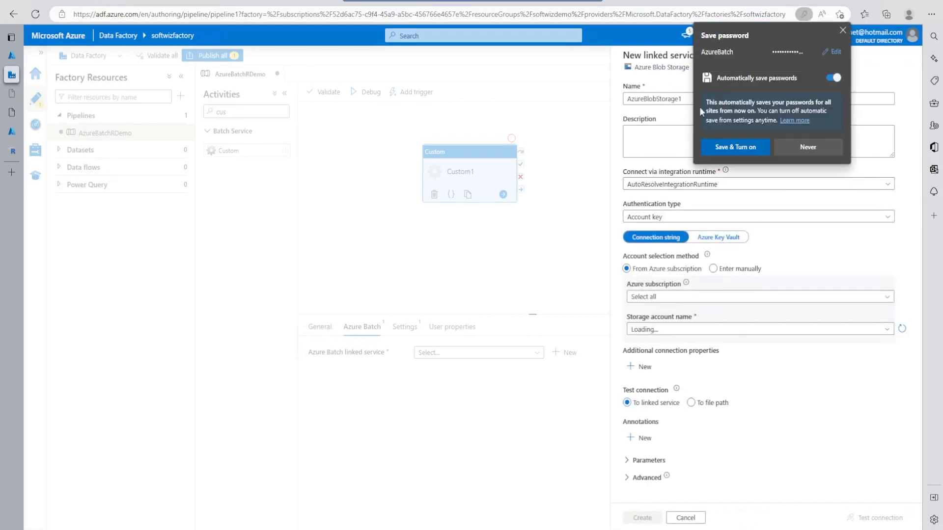
left_click(842, 30)
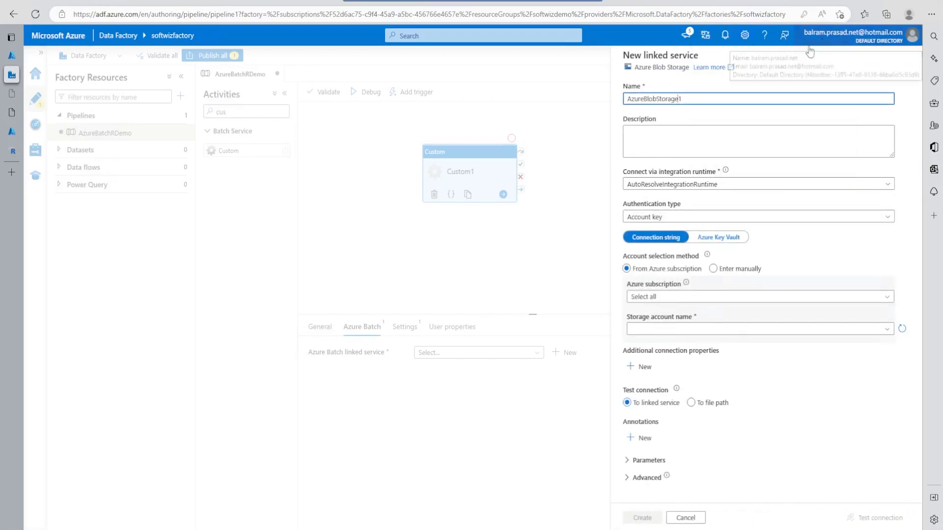
key("BackSpace")
key("Tab")
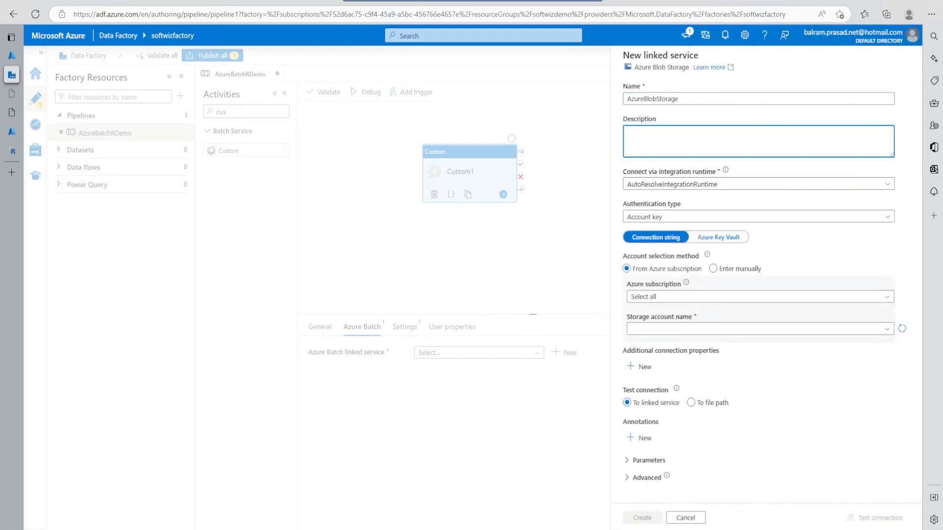
left_click(671, 329)
left_click(676, 368)
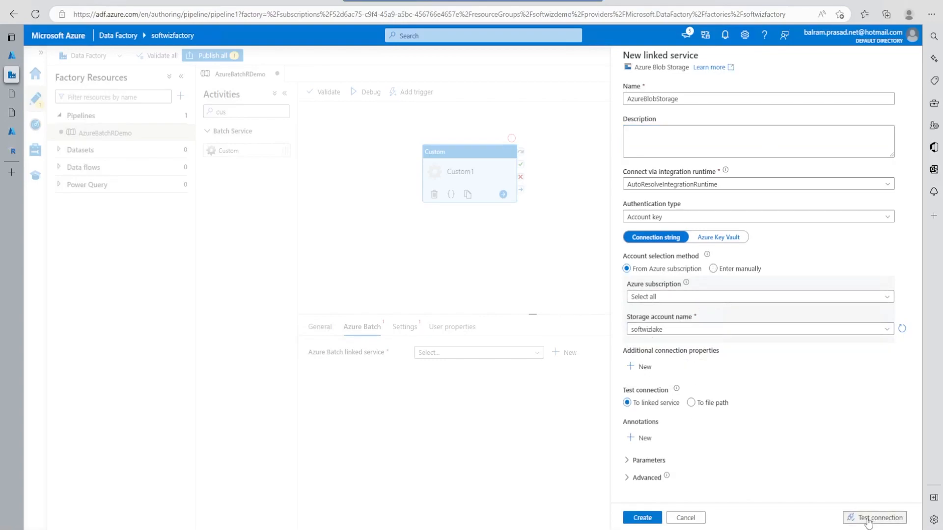
left_click(868, 518)
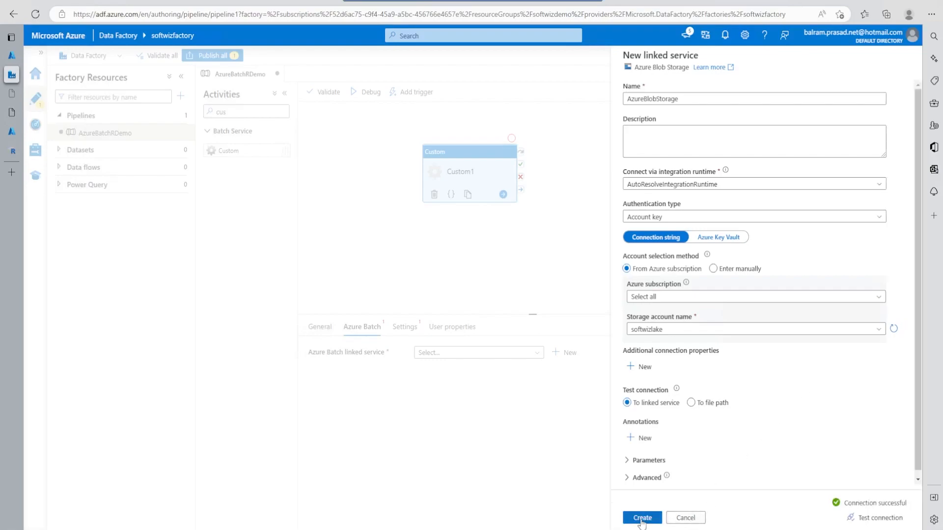
left_click(642, 518)
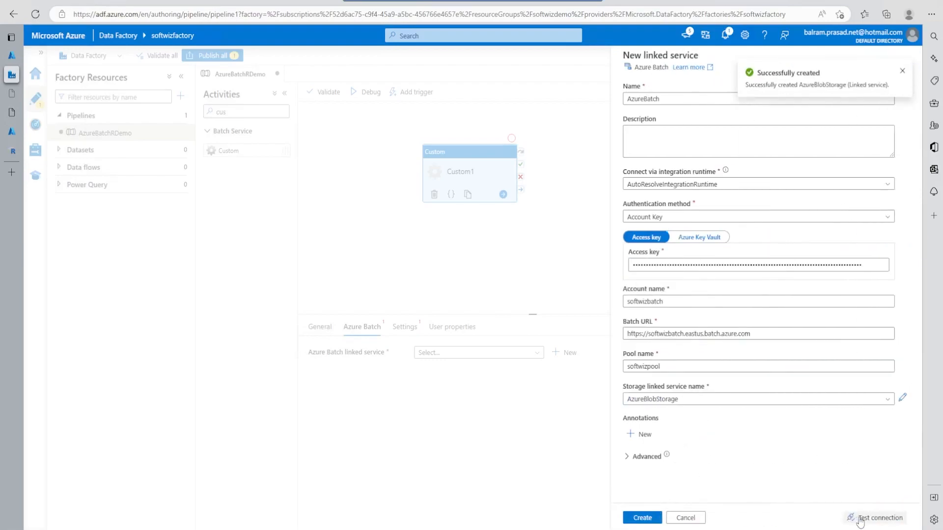
- Test the connection of the AzureBatch linked service and create it
left_click(864, 520)
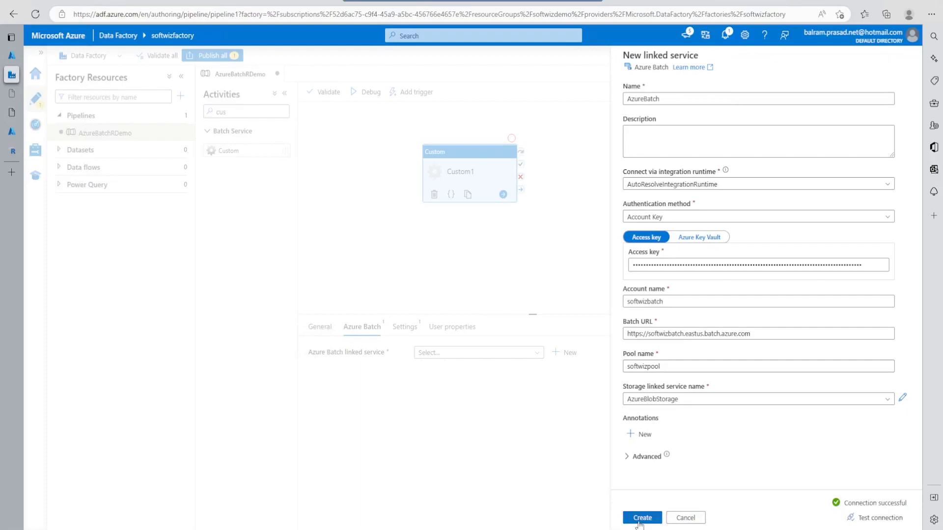
left_click(640, 519)
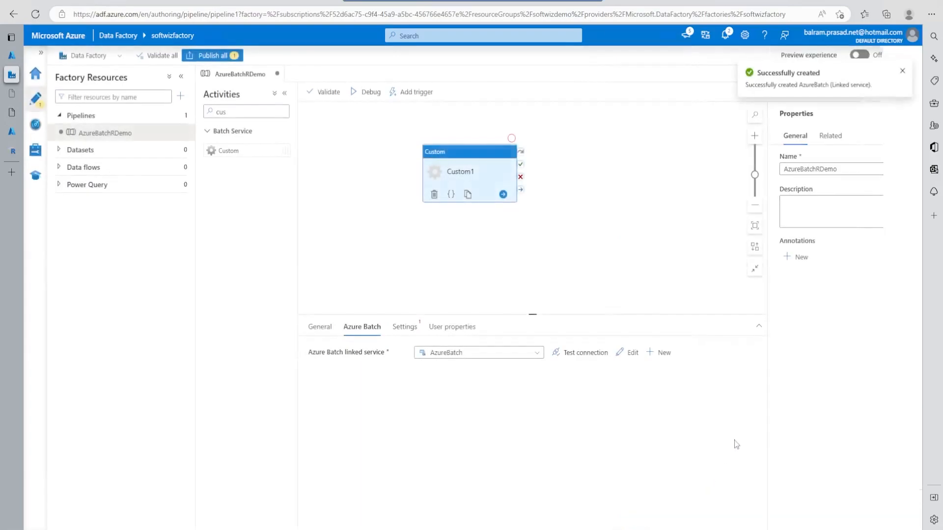
- Set the Custom activity's resource linked service to AzureBlobStorage and its folder path to batchdemo/script
left_click(405, 327)
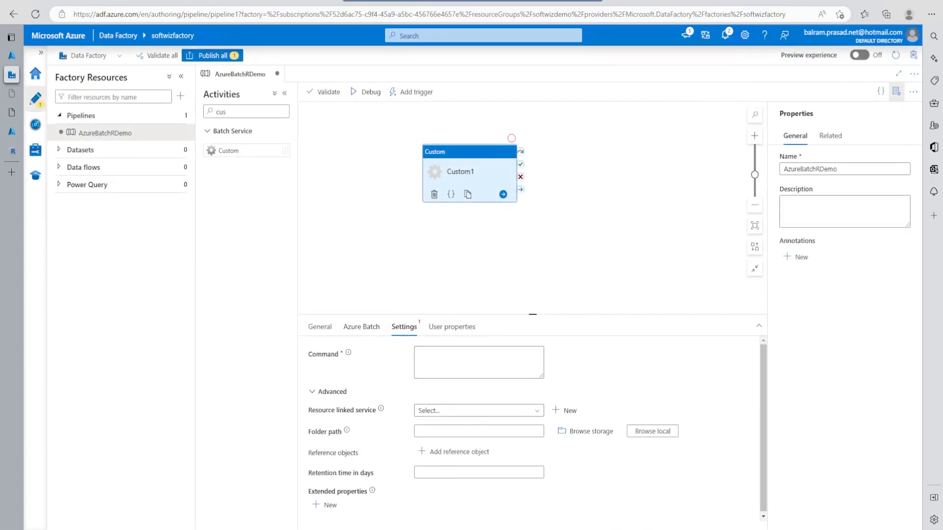
left_click(466, 411)
left_click(448, 460)
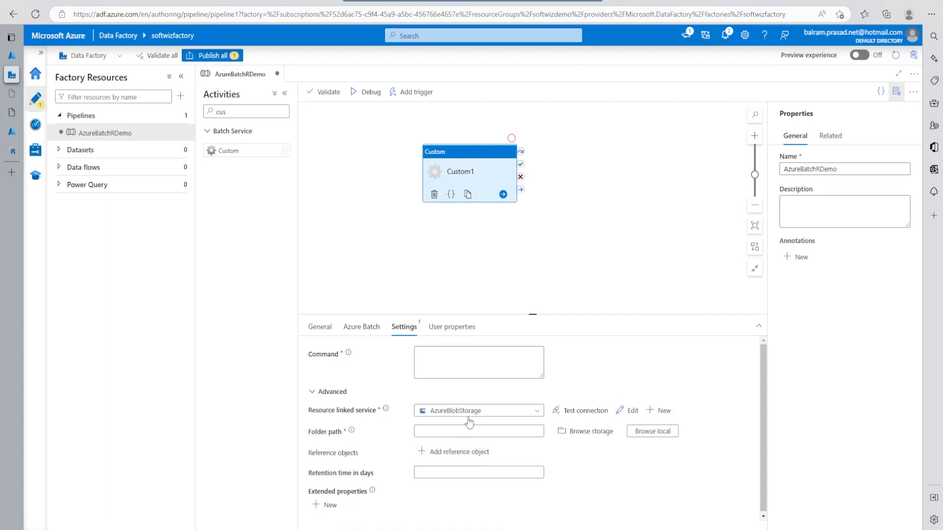
left_click(585, 431)
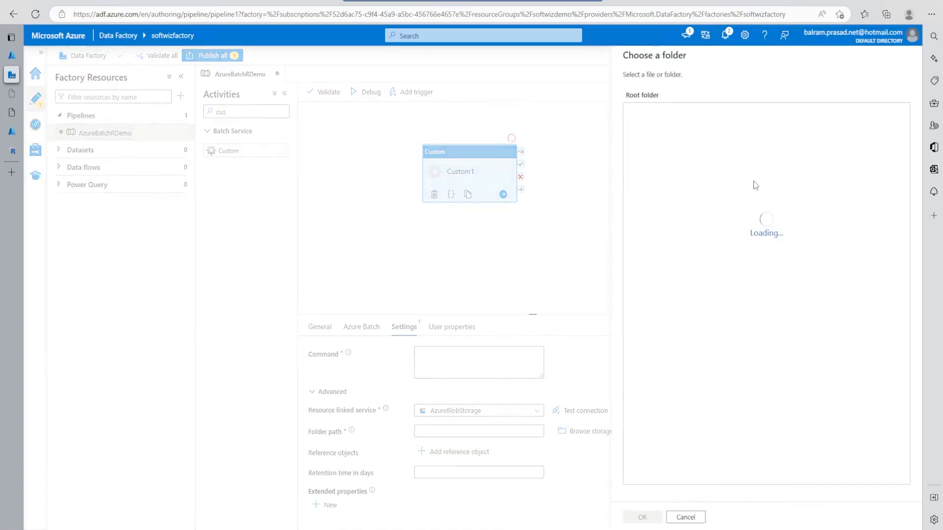
left_click(653, 130)
left_click(655, 149)
left_click(649, 517)
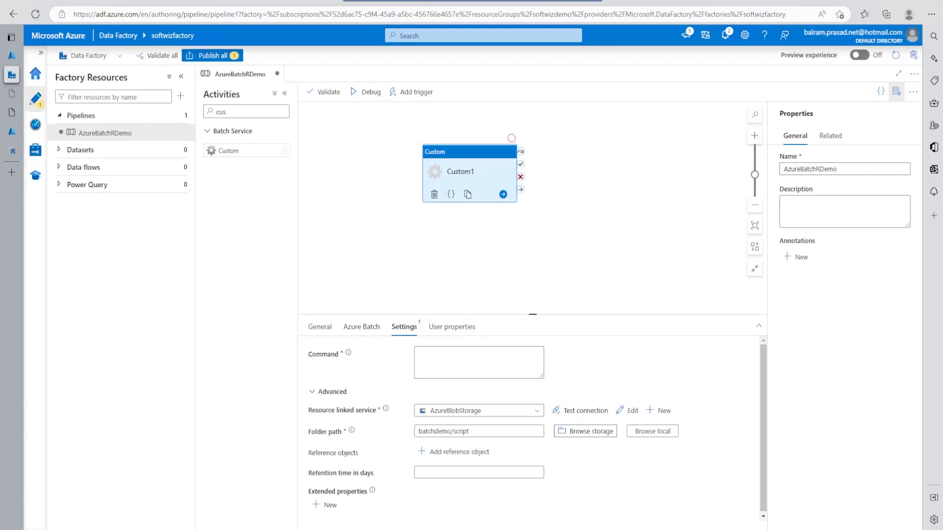
- Switch to the Azure portal and open the batchdemo blob container in the softwizlake storage browser
left_click(12, 131)
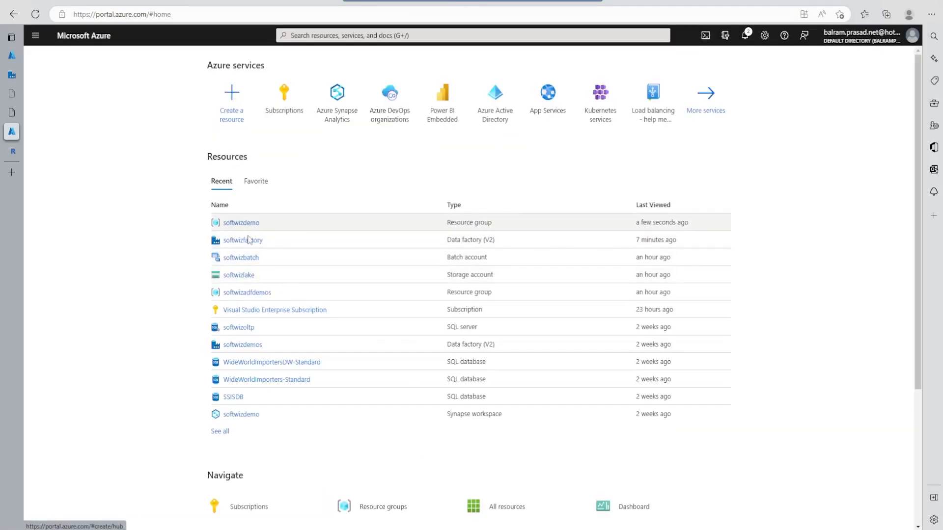
left_click(241, 275)
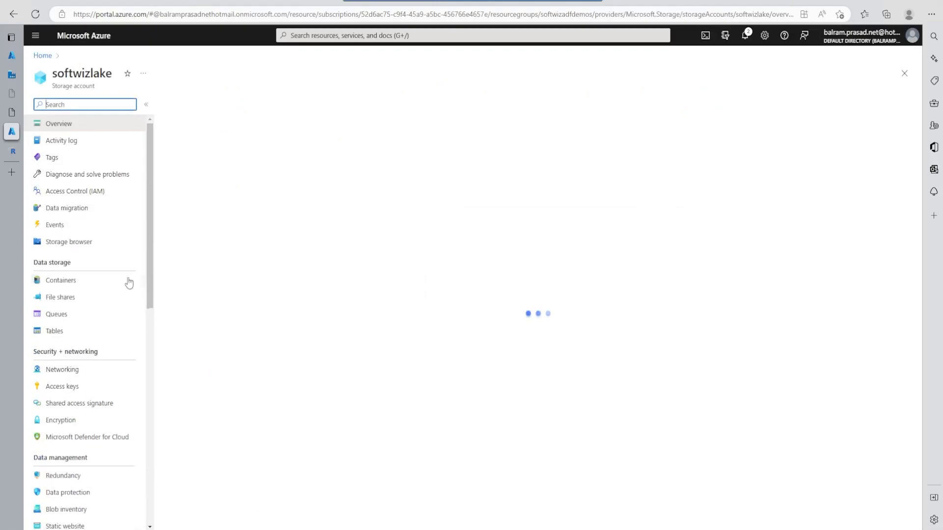
left_click(90, 241)
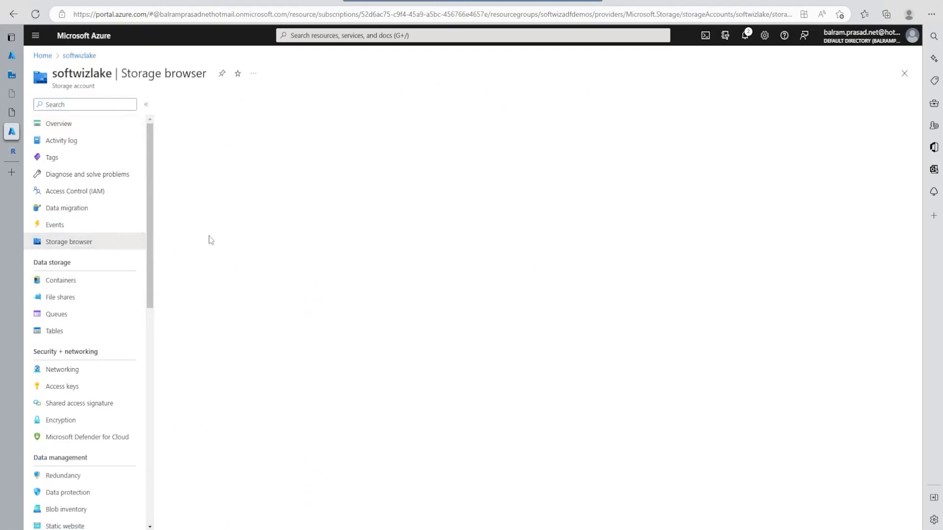
left_click(213, 158)
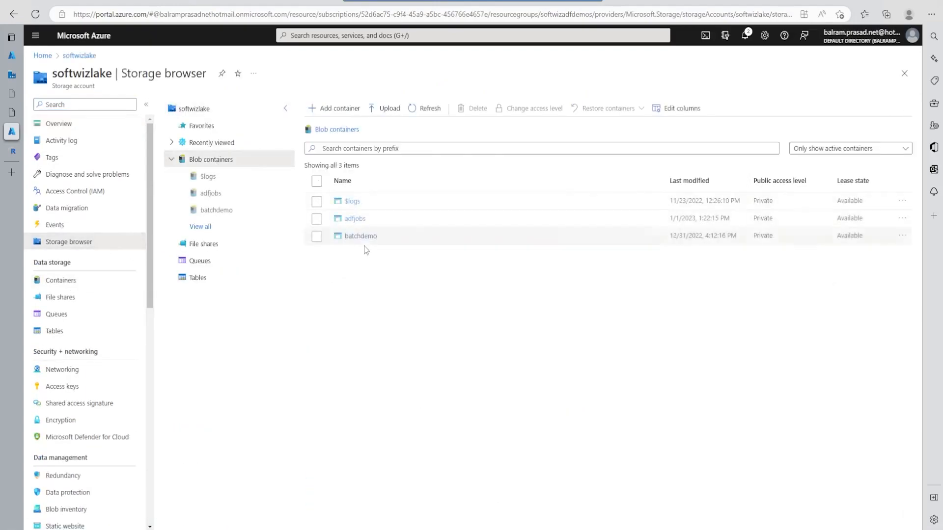
left_click(360, 236)
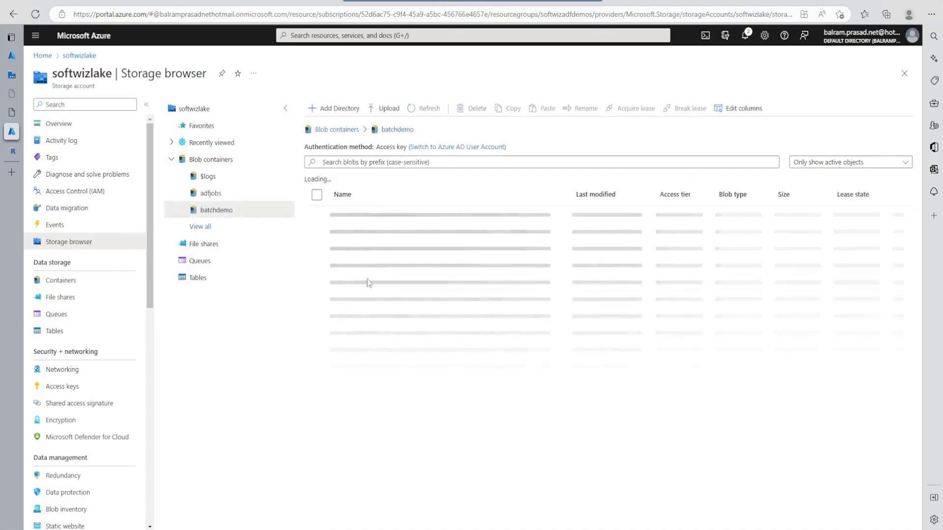
- Get the R script's file name from the container's script folder and set the Custom activity's command to "cmd /c Rscript runExamplewithAzureStor.R"
left_click(352, 249)
double_click(413, 232)
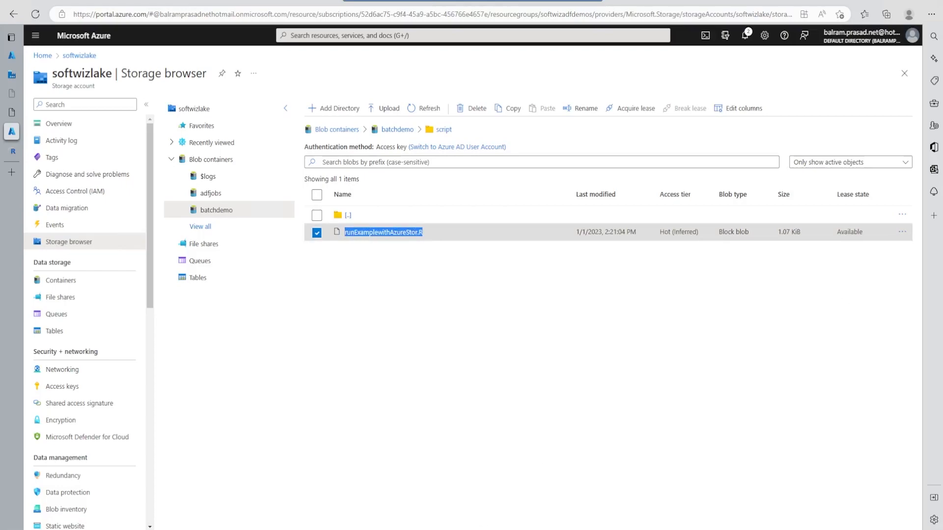
left_click(12, 74)
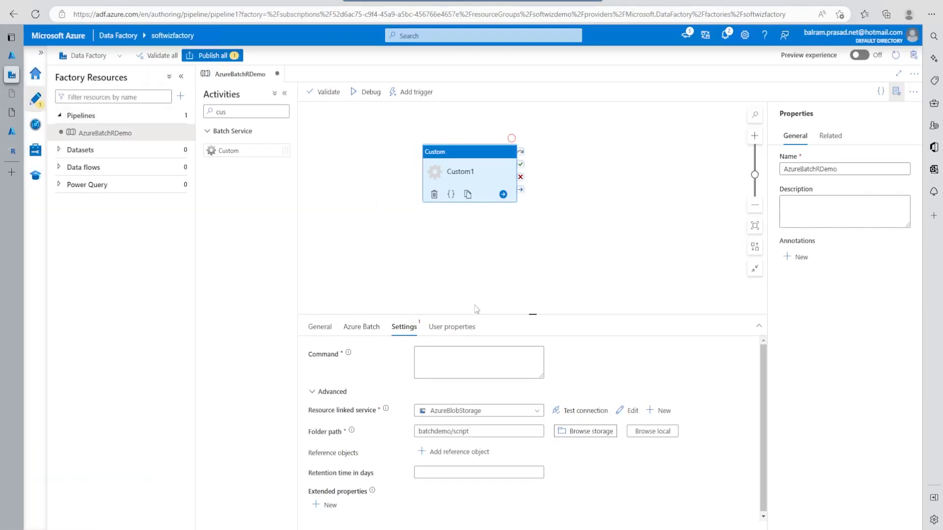
left_click(418, 352)
key("ctrl+v")
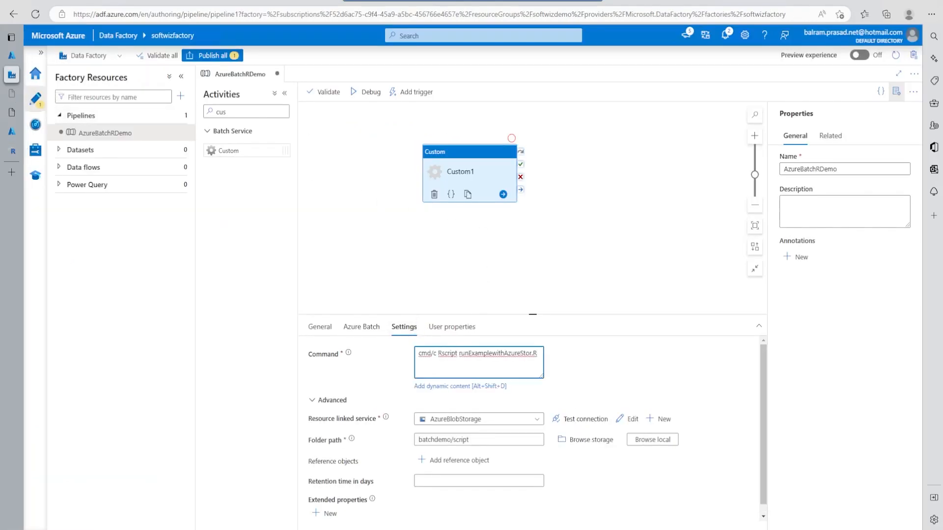
right_click(427, 353)
left_click(432, 354)
double_click(449, 354)
double_click(496, 353)
left_click(476, 419)
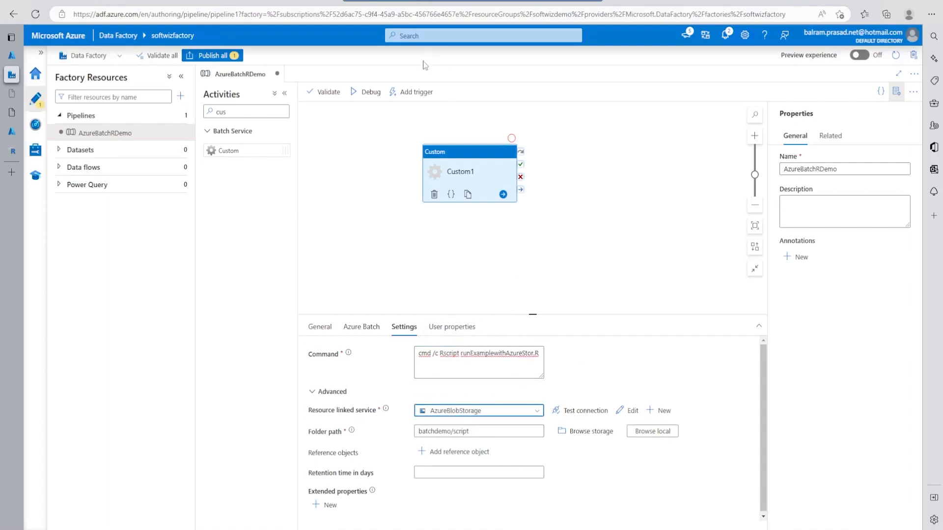
- Publish all pending changes of the AzureBatchRDemo pipeline to the data factory
left_click(413, 92)
left_click(211, 55)
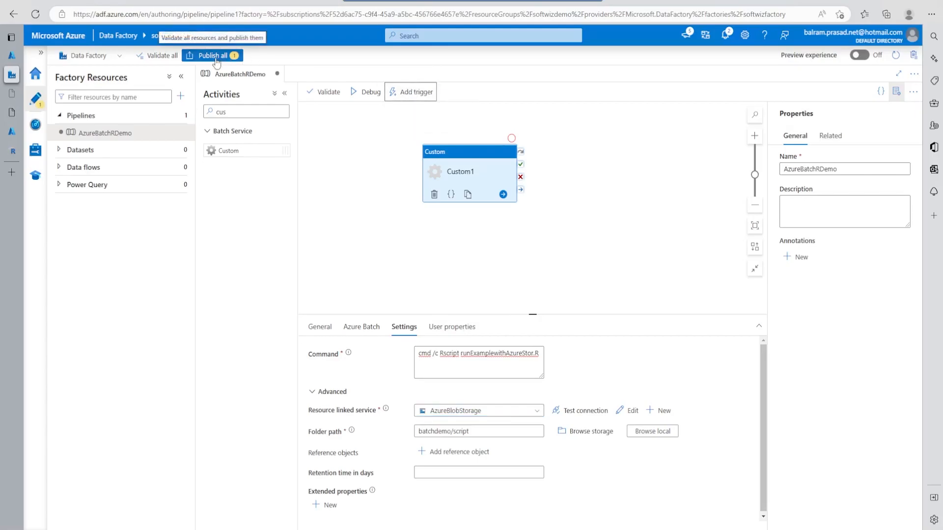
left_click(643, 519)
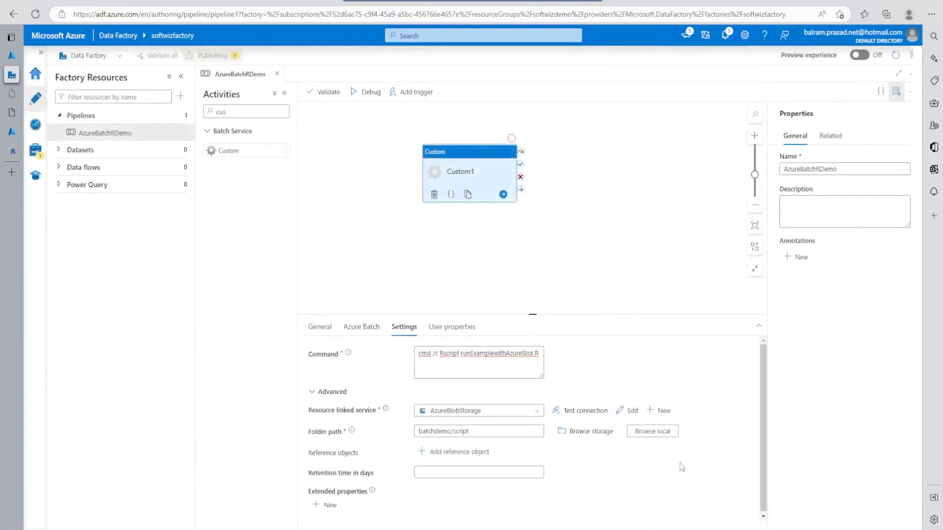
left_click(407, 330)
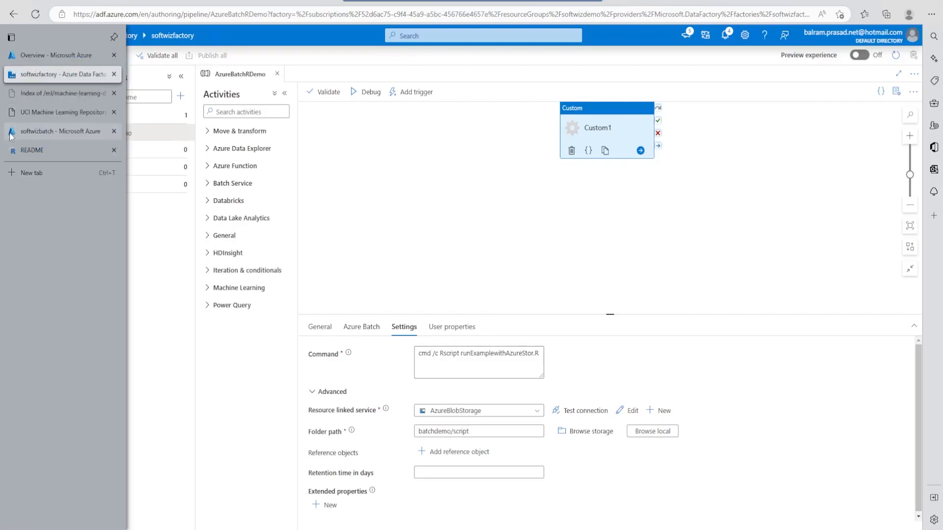
- Switch to the Azure portal and view the overview of softwizpool in the softwizbatch account's pools
left_click(62, 138)
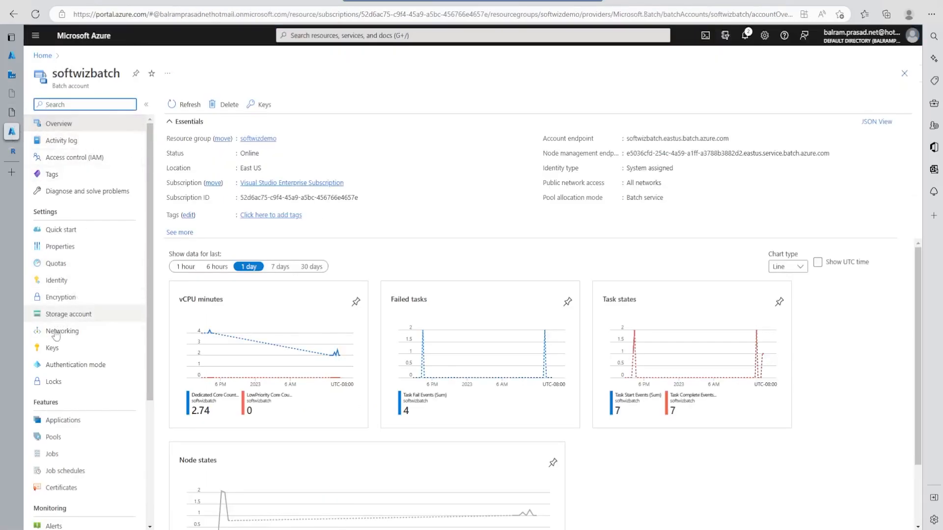
left_click(70, 442)
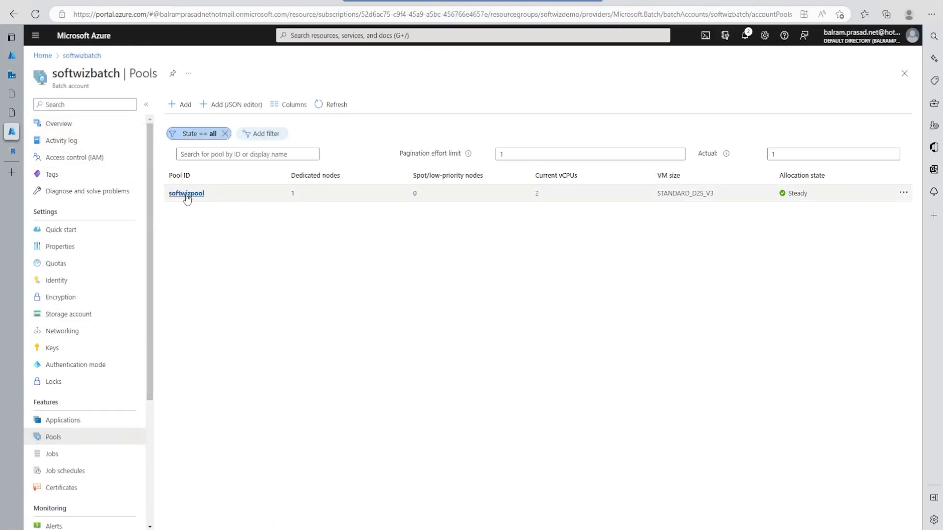
left_click(186, 193)
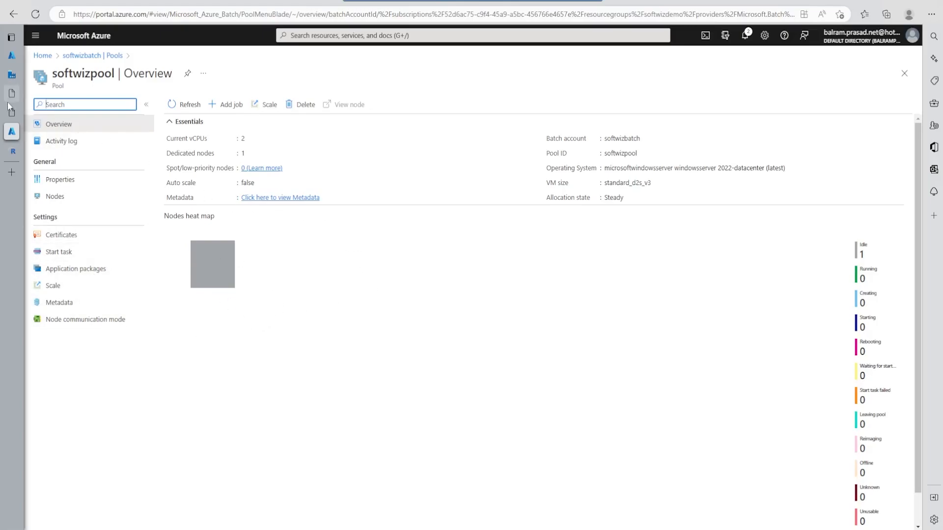
- Return to Data Factory, trigger the AzureBatchRDemo pipeline immediately, and open its run in monitoring
left_click(12, 75)
left_click(411, 94)
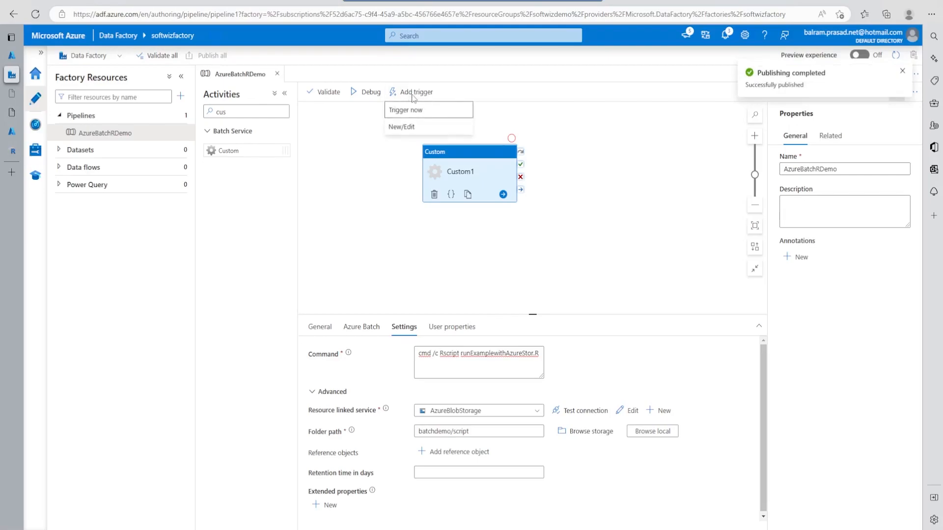
left_click(407, 110)
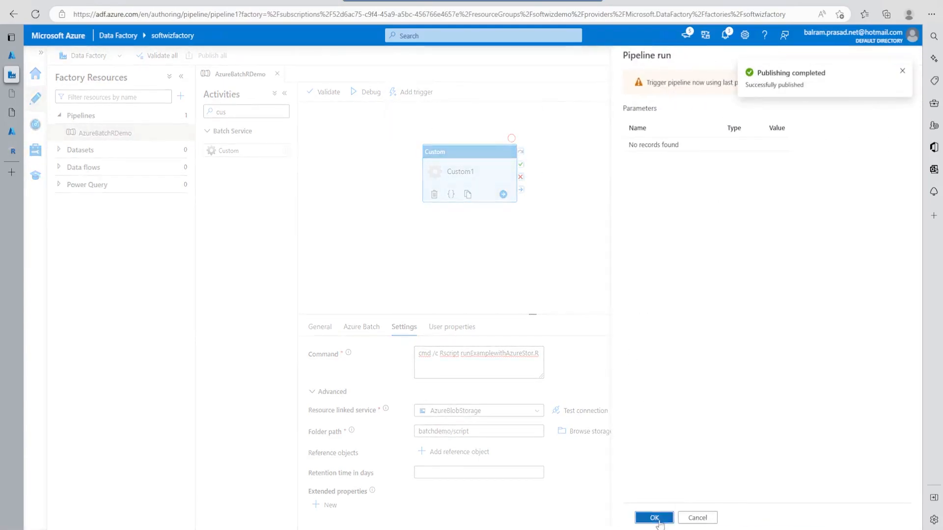
left_click(654, 518)
left_click(766, 93)
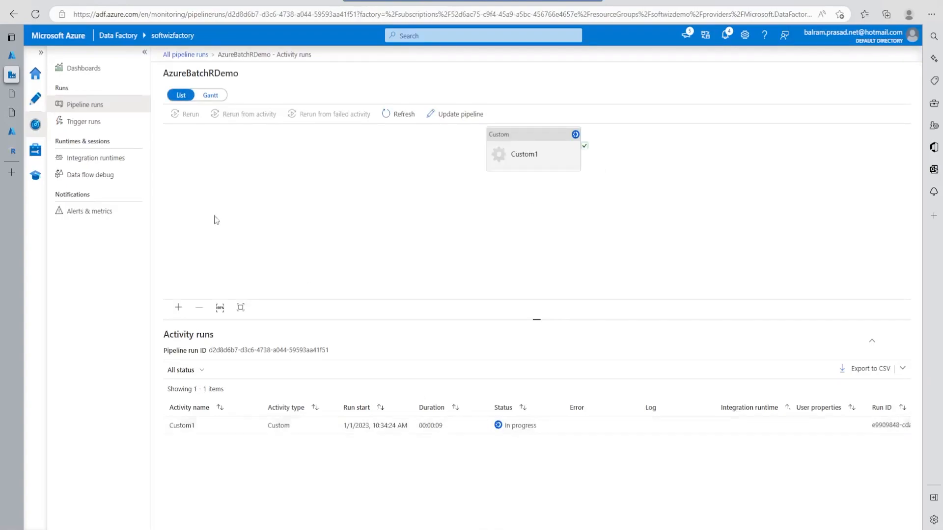
- Switch to the Azure portal and open the newest task of the adfv2-softwizpool job in the softwizbatch account
mouse_move(14, 133)
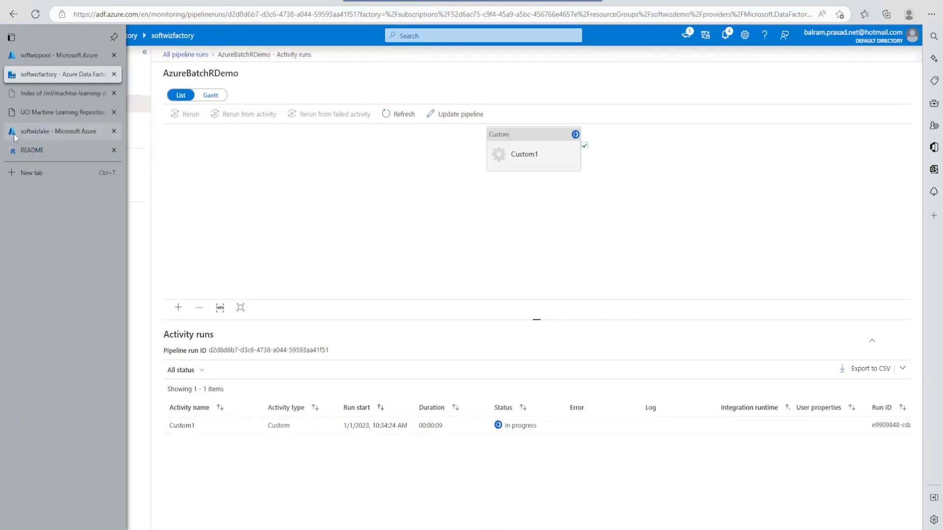
left_click(36, 52)
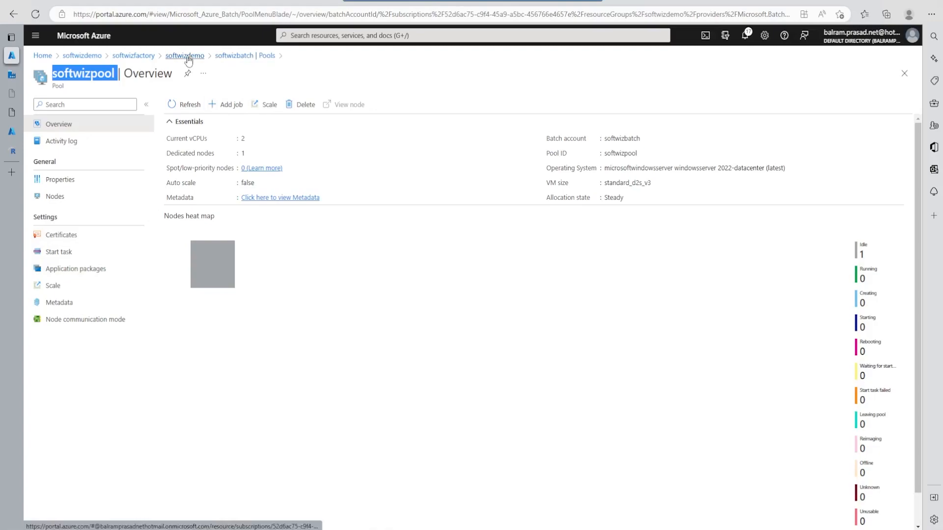
left_click(186, 56)
left_click(213, 287)
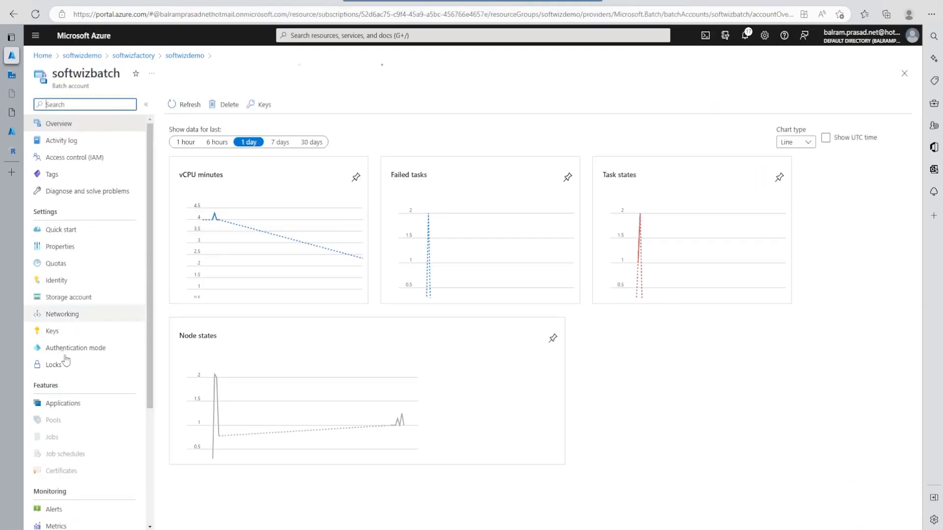
left_click(65, 456)
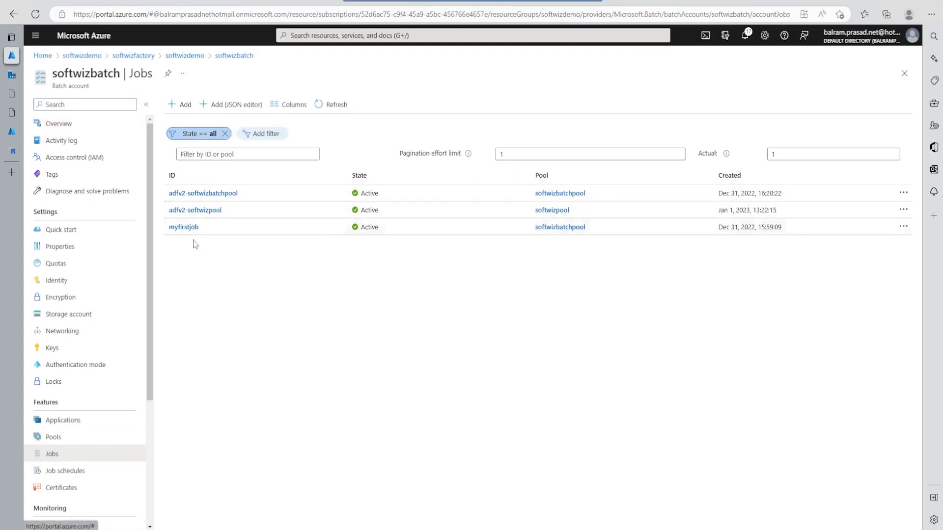
left_click(202, 213)
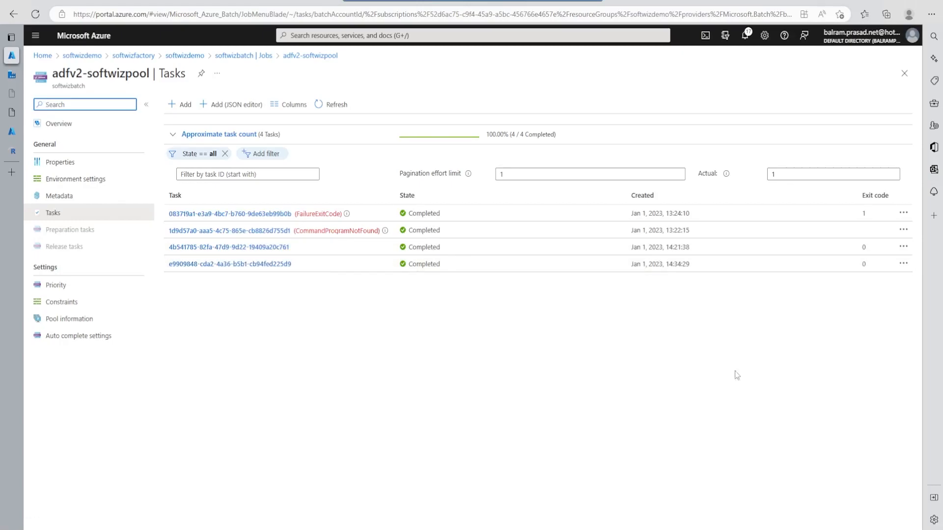
left_click(246, 264)
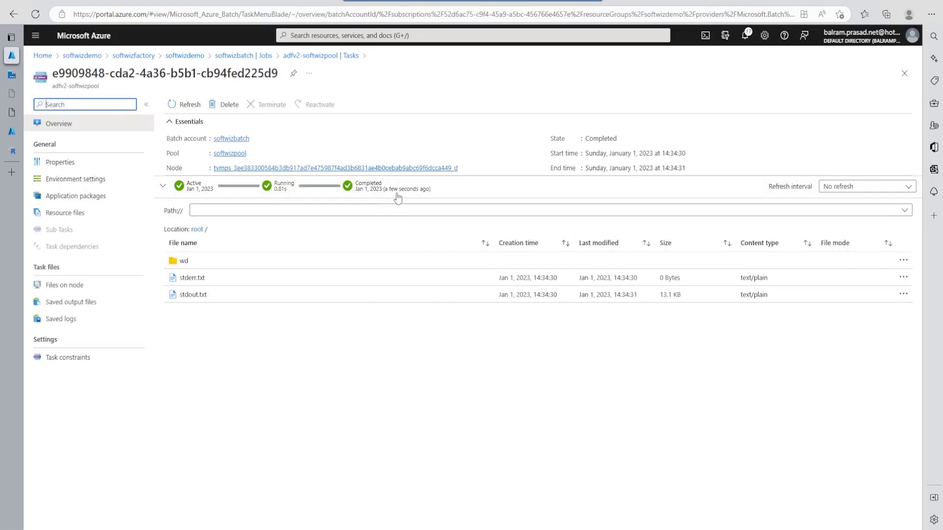
- Return to Data Factory, refresh the pipeline run, and examine the Custom1 activity's output
mouse_move(14, 131)
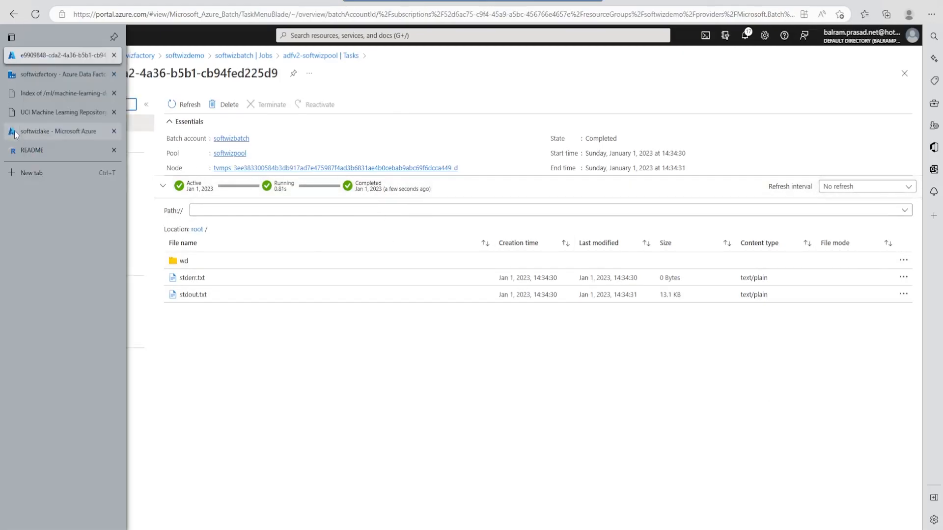
left_click(40, 75)
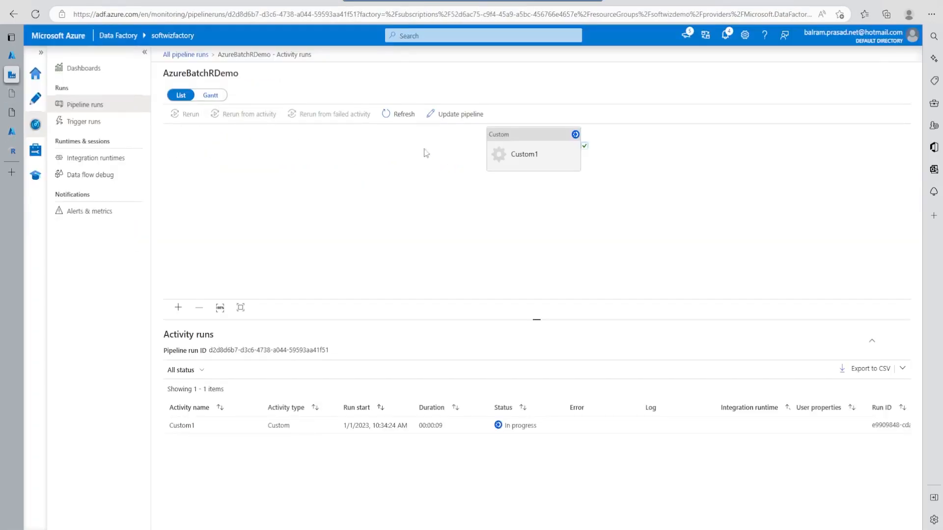
left_click(398, 115)
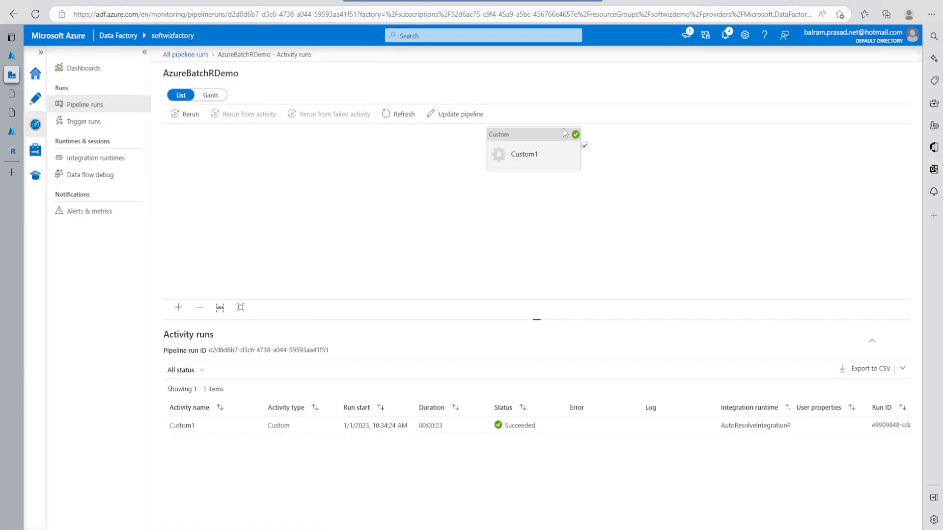
left_click(254, 425)
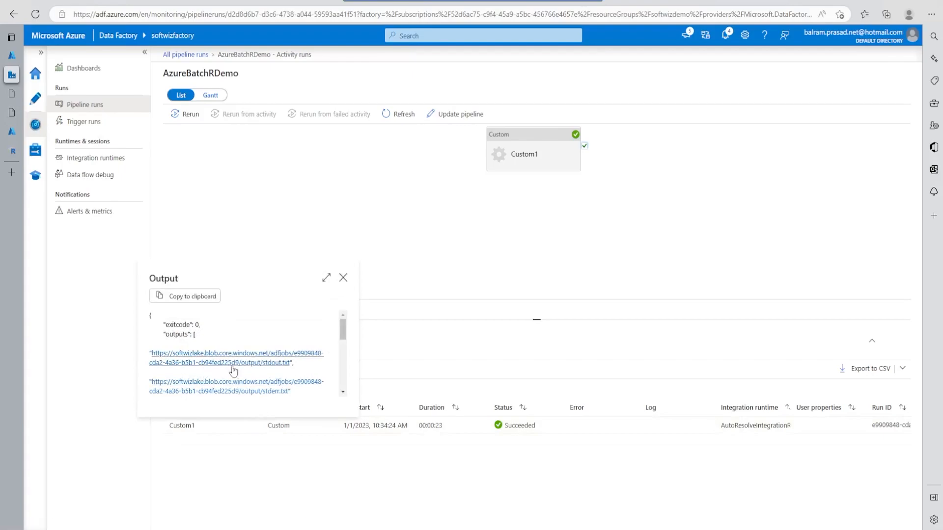
scroll(265, 364, "down", 1)
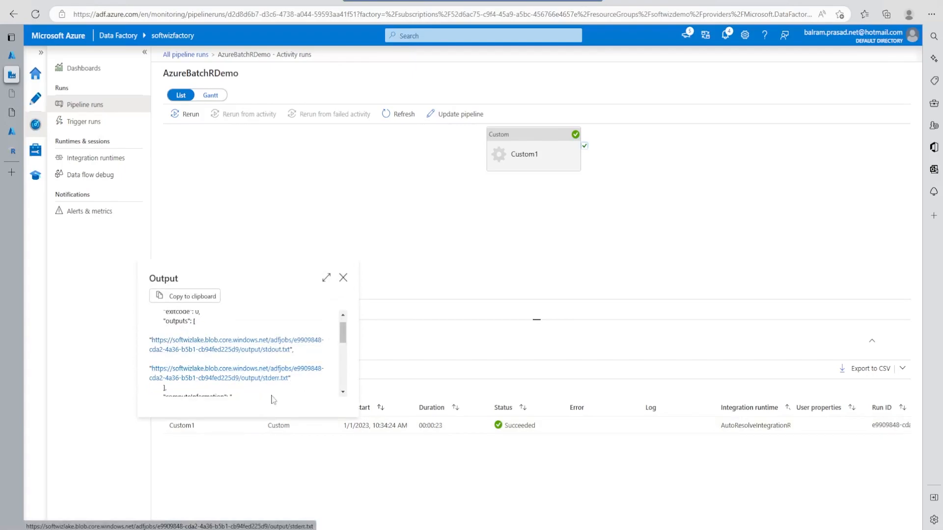
scroll(274, 386, "down", 2)
scroll(275, 388, "down", 2)
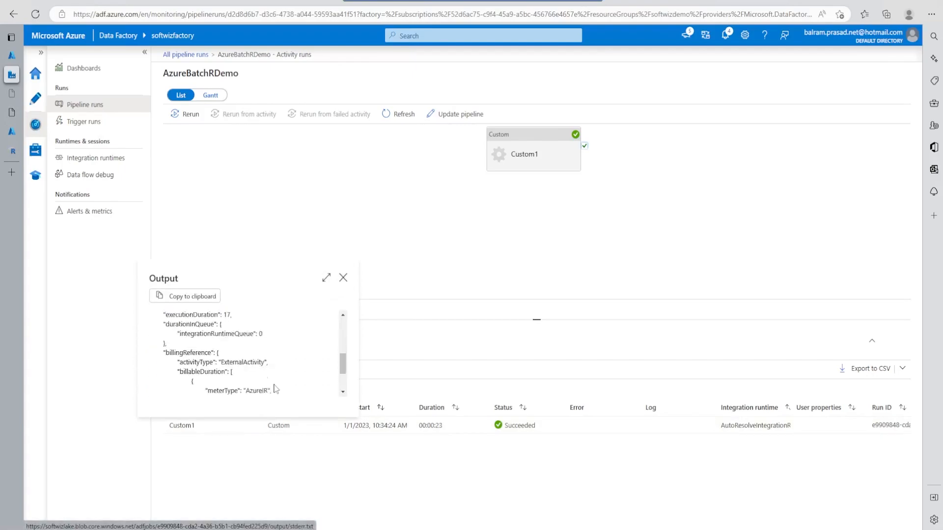
left_click(343, 278)
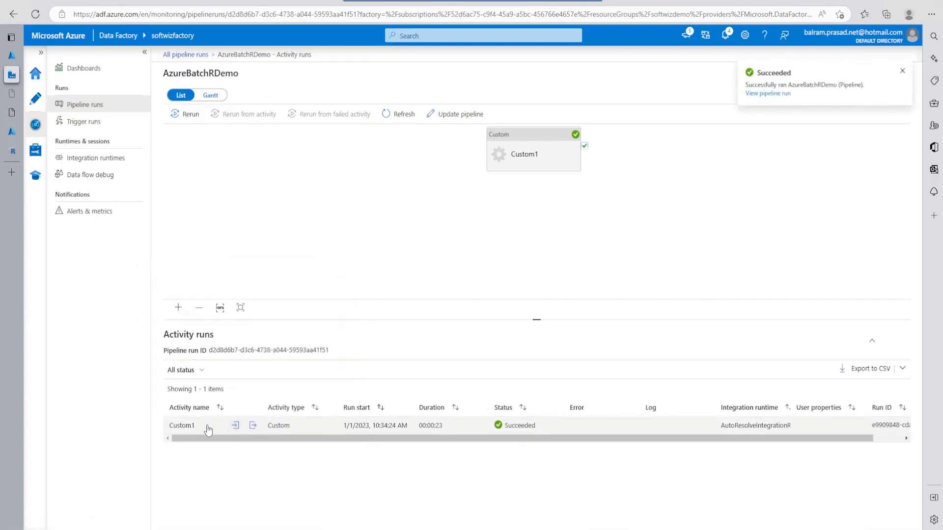
- Review the input details of the Custom1 activity run, including its linked service and folder path
left_click(235, 425)
scroll(204, 370, "down", 1)
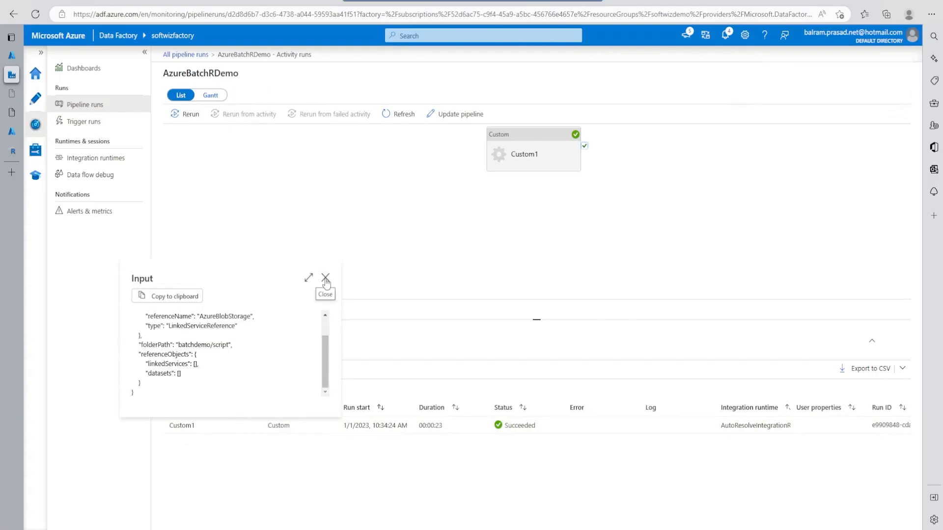
left_click(325, 278)
- Switch back to the Batch task in the Azure portal and check its stderr.txt file
left_click(20, 56)
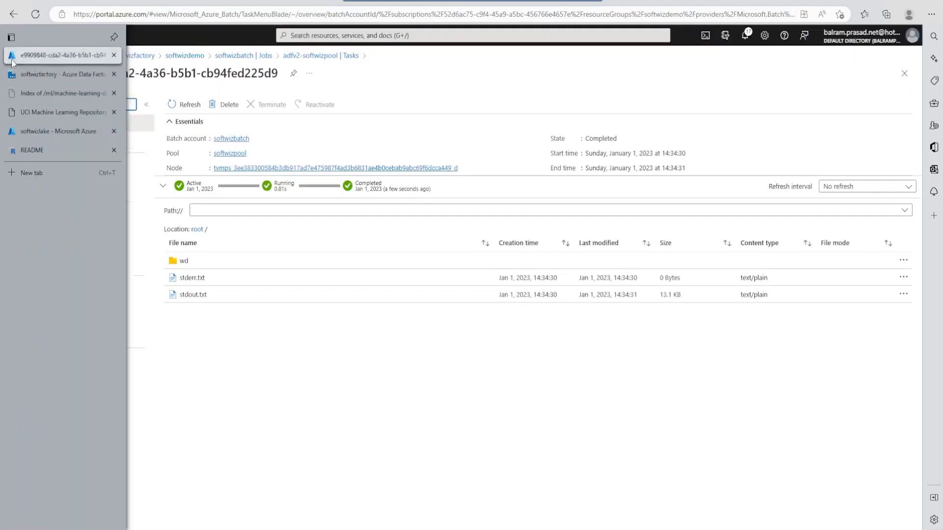
left_click(227, 390)
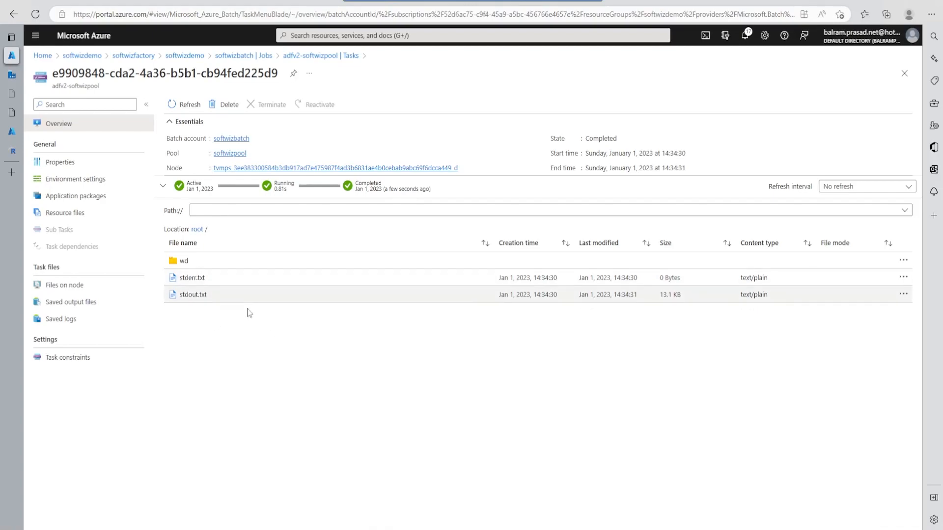
left_click(182, 279)
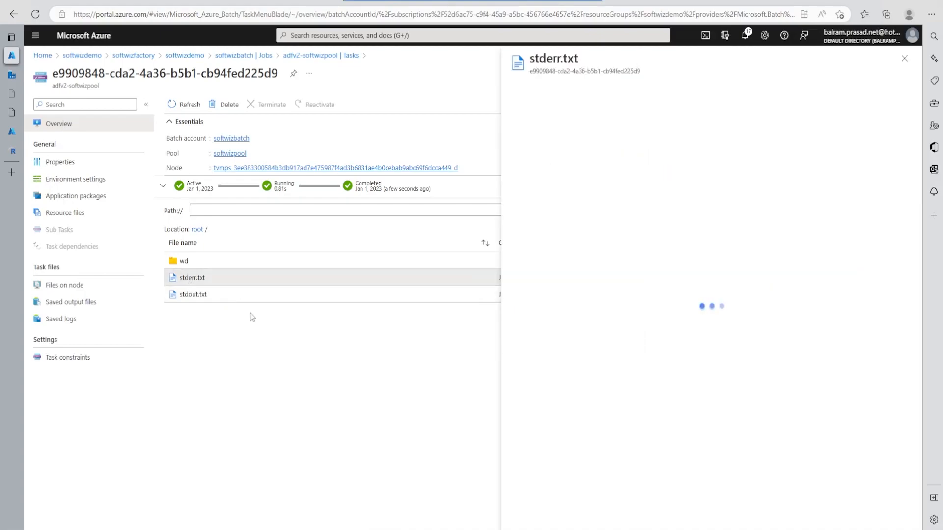
left_click(904, 58)
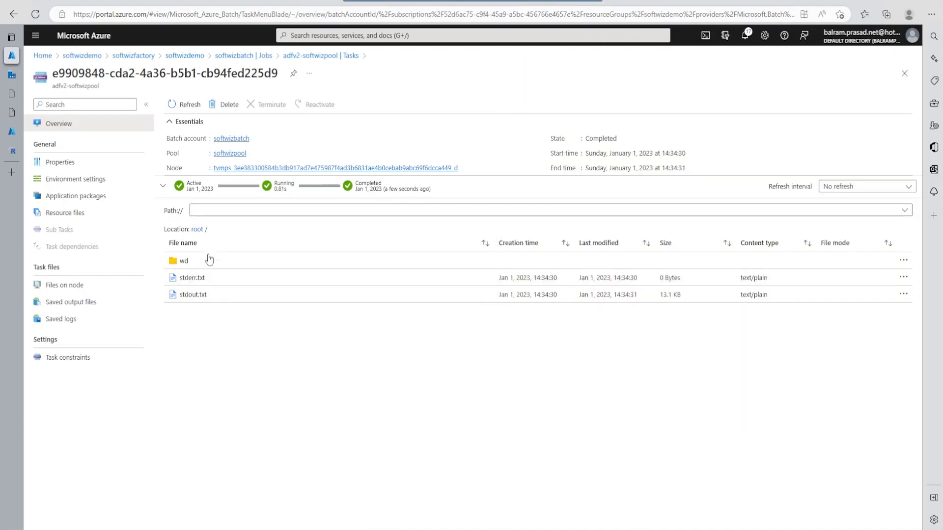
- Open the task's stdout.txt file and examine the R startup text and the printed iris records
left_click(187, 295)
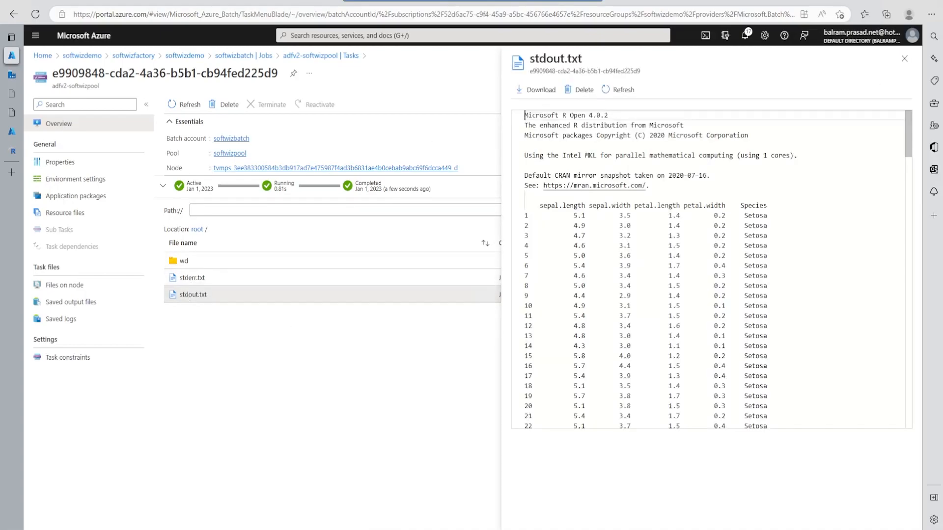
left_click_drag(563, 136, 756, 155)
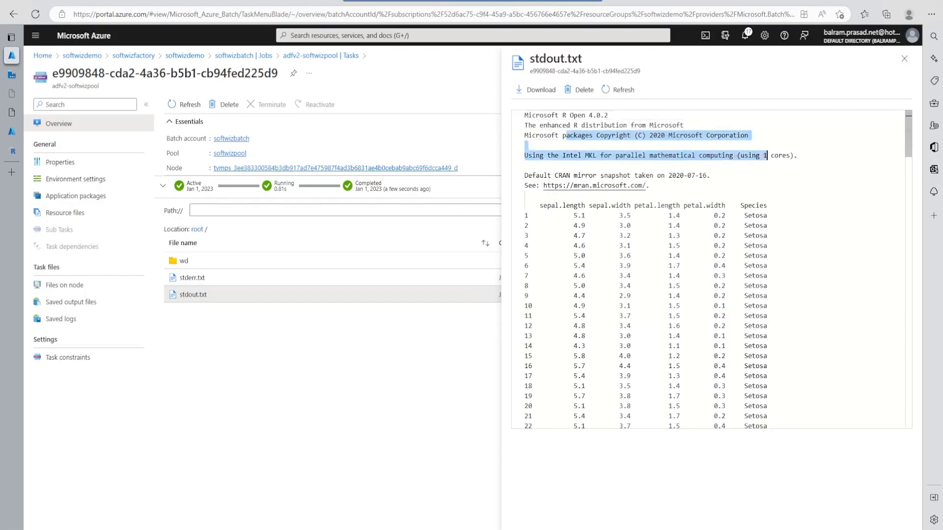
left_click(710, 175)
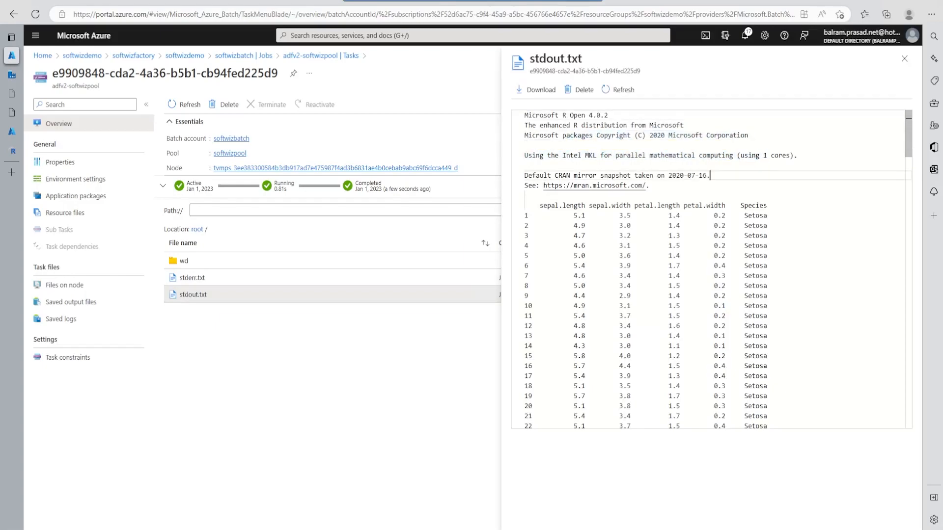
scroll(710, 175, "down", 3)
scroll(710, 176, "up", 3)
left_click_drag(555, 206, 653, 306)
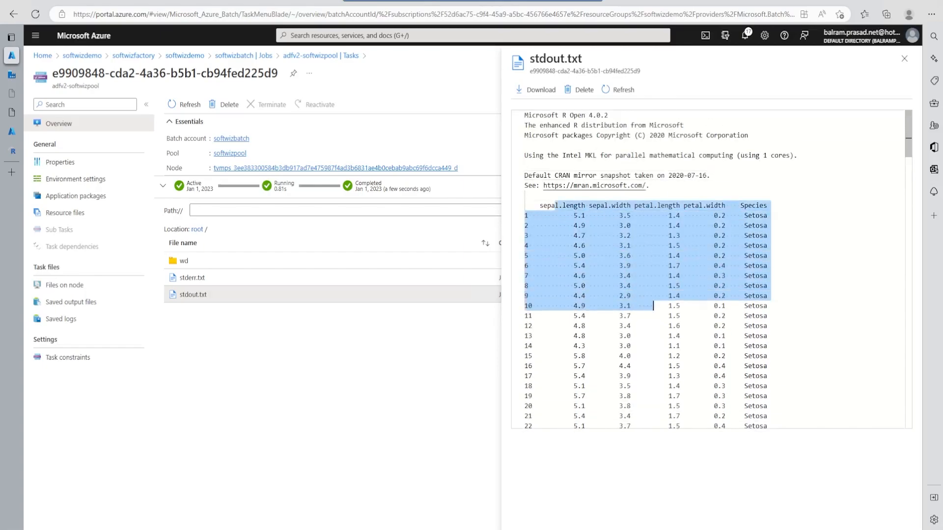
- Examine the rest of the iris dataset and the Setosa subset printed at the end of stdout.txt
scroll(711, 269, "down", 1)
left_click_drag(908, 155, 909, 382)
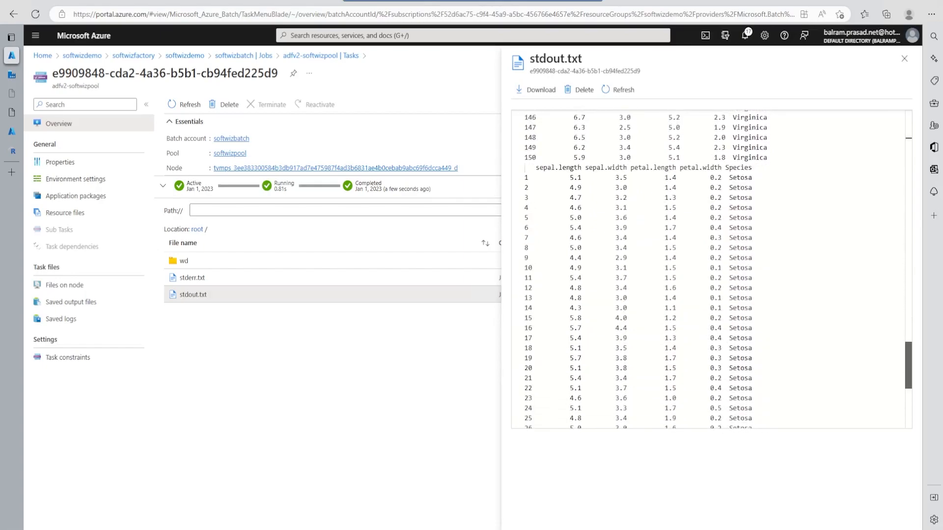
left_click_drag(536, 181, 692, 332)
scroll(692, 331, "down", 10)
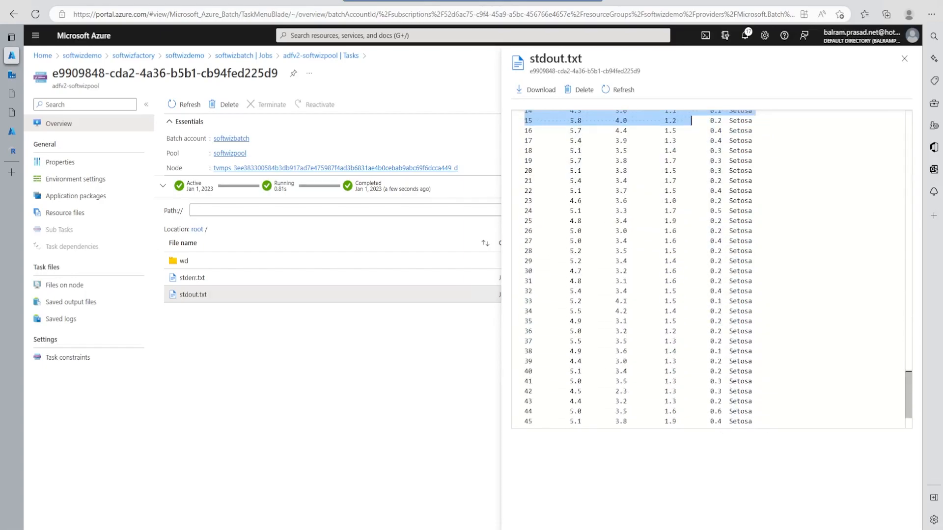
- Switch to Visual Studio Code and review the irisDataset and setosaSpecies print statements and the subset line in runExamplewithAzureStor.R
left_click(559, 528)
left_click(110, 215)
left_click_drag(80, 205, 175, 216)
left_click(149, 225)
left_click_drag(80, 235, 152, 245)
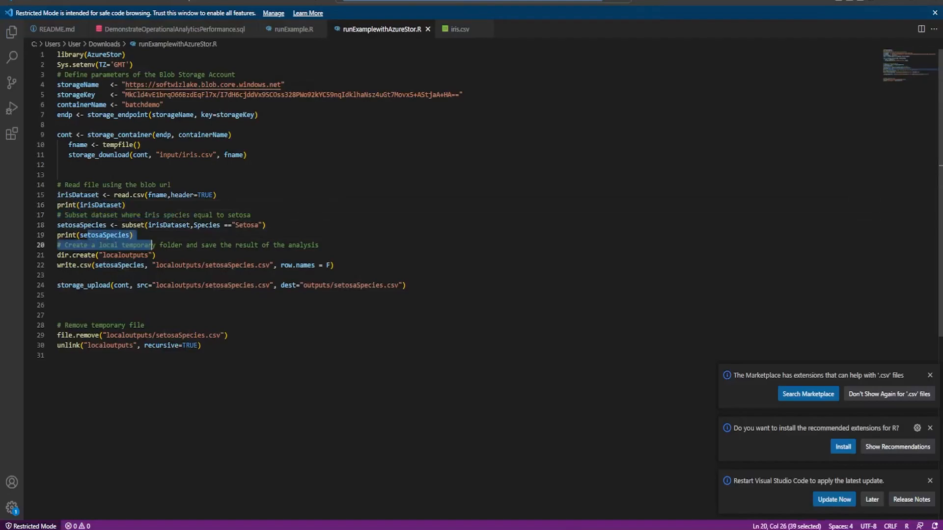
- Return to the Batch task in the Azure portal, review the Setosa records in stdout.txt again, and close the file
key("alt+Tab")
scroll(711, 270, "up", 6)
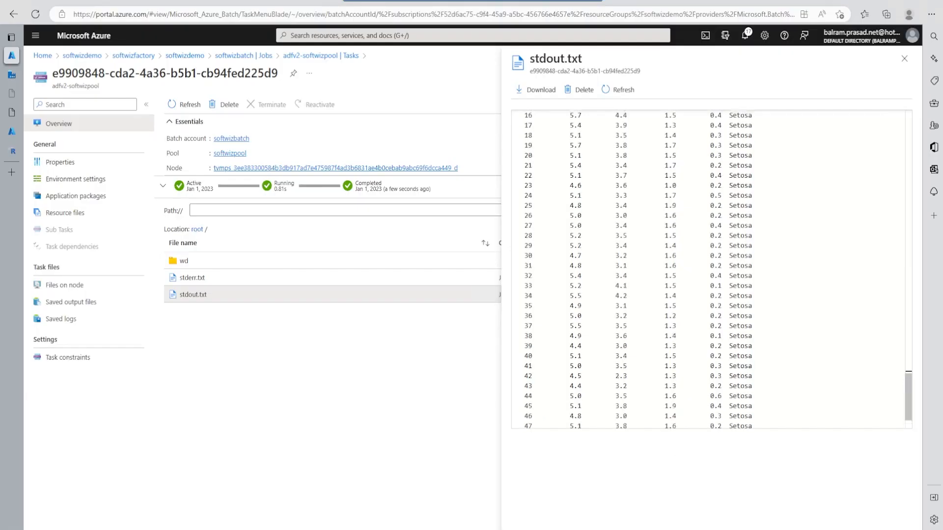
left_click(905, 59)
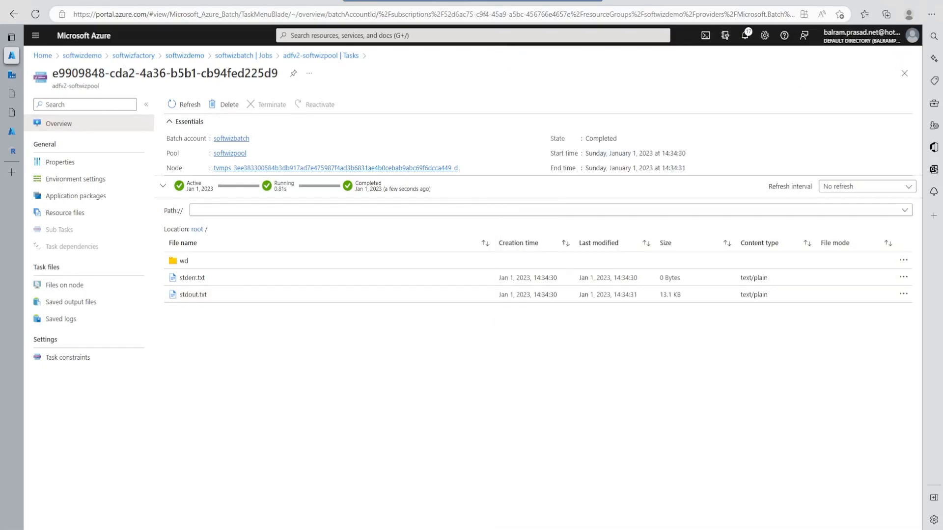
- Open the softwizlake storage account's storage browser from the portal home and go to the outputs folder of the batchdemo blob container
left_click(83, 56)
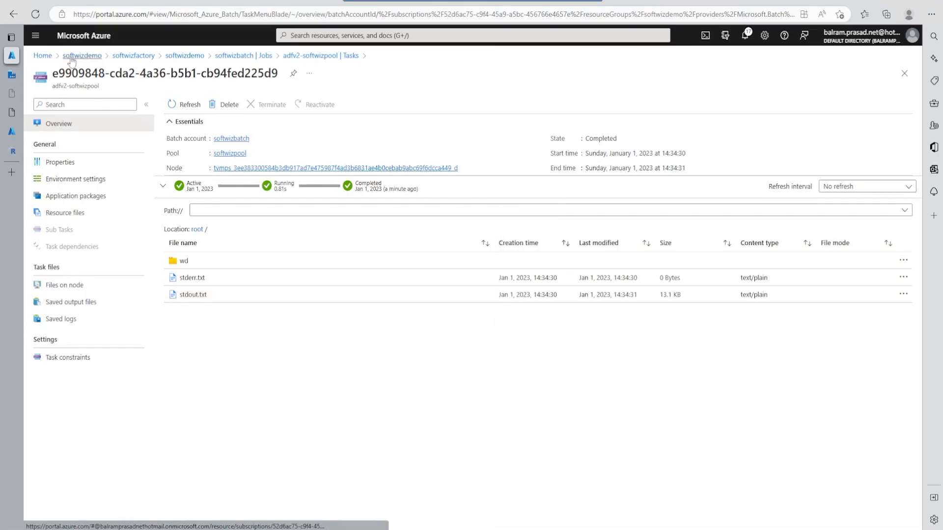
left_click(42, 56)
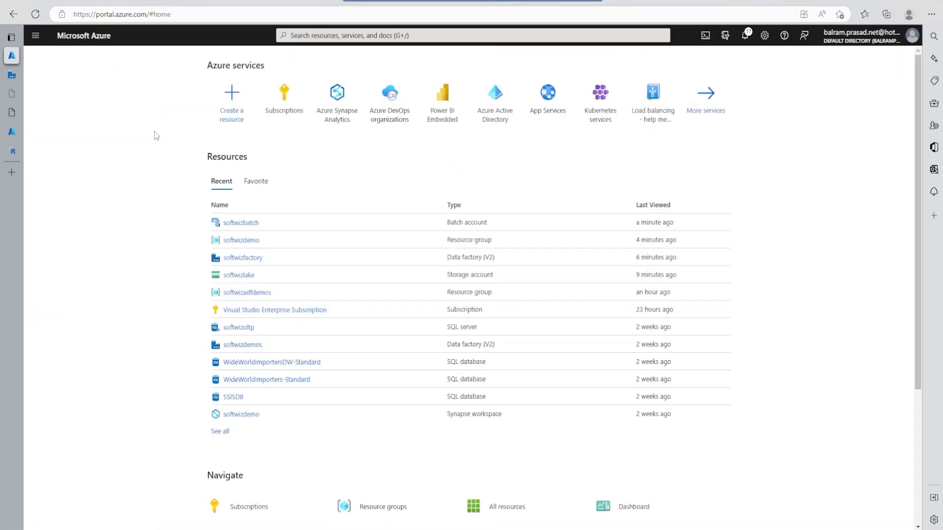
left_click(238, 275)
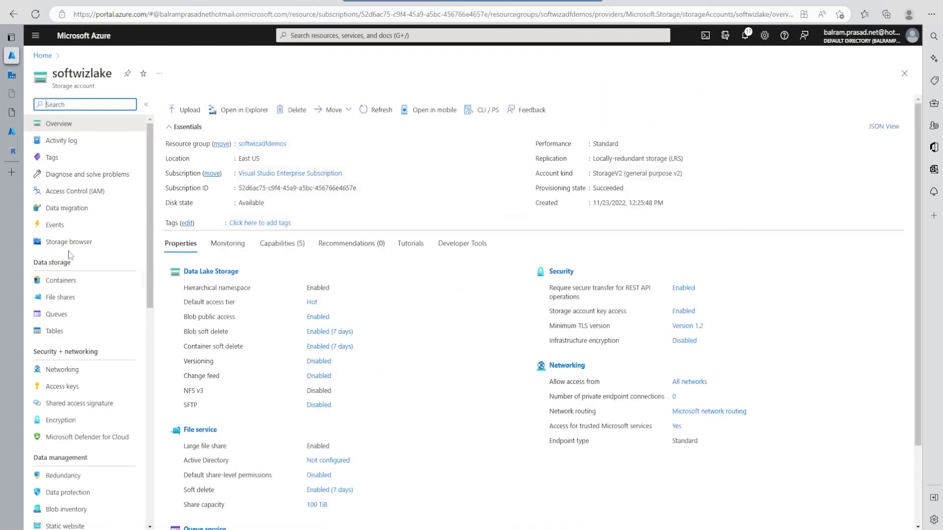
left_click(110, 242)
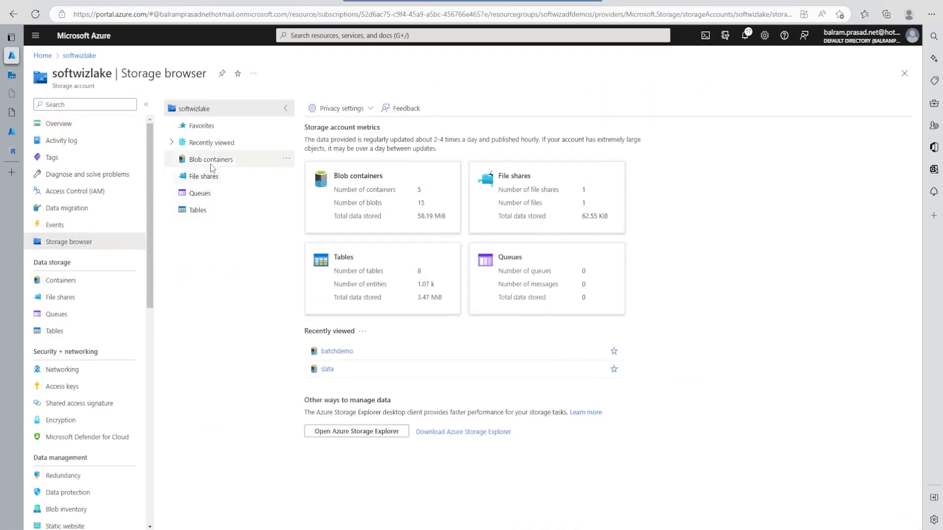
left_click(210, 161)
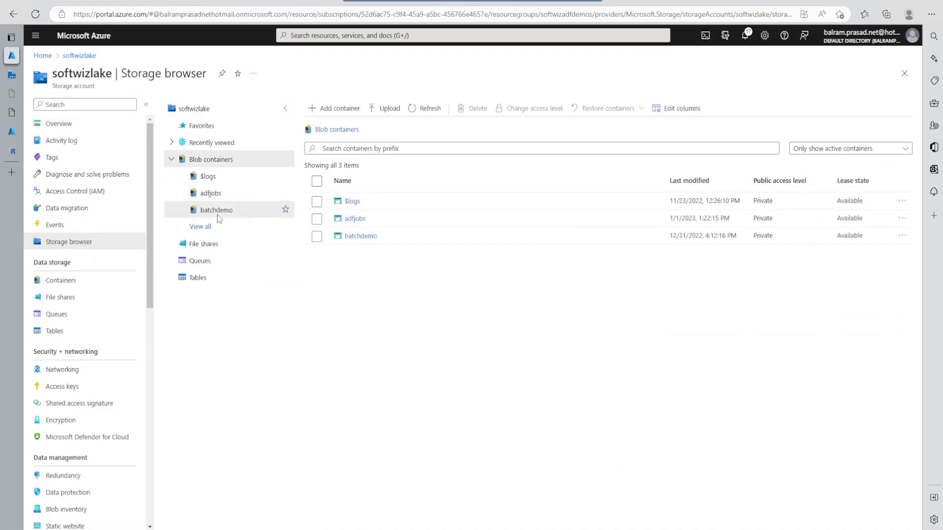
left_click(218, 212)
left_click(358, 237)
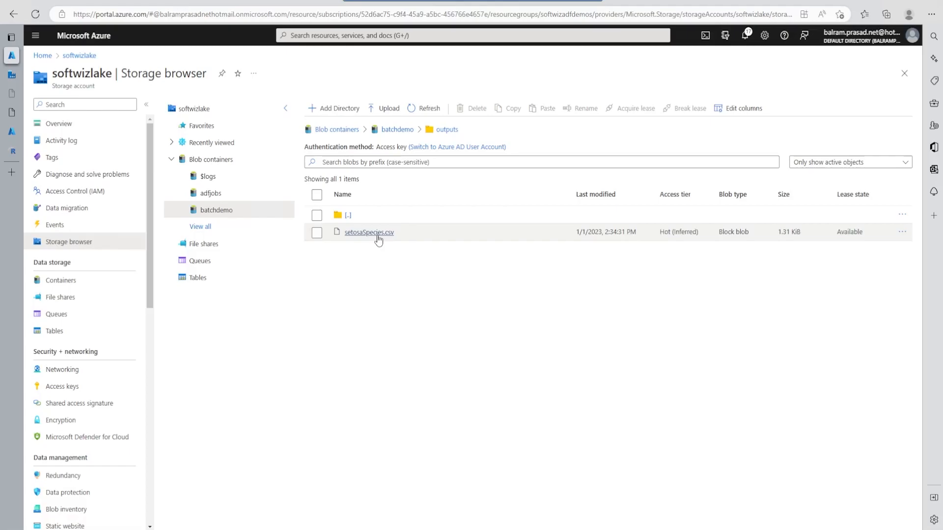
- Download setosaSpecies.csv from the outputs folder, examine its records in Notepad, and close the file
left_click(378, 235)
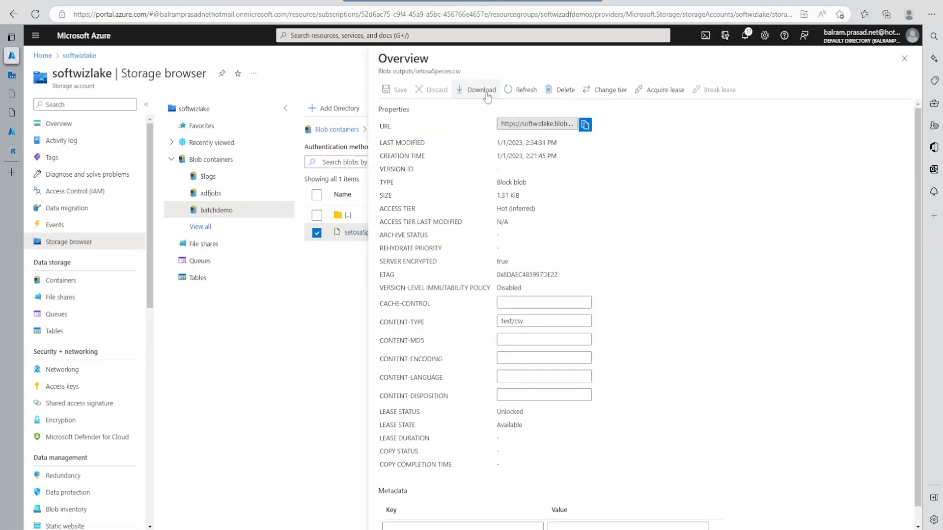
left_click(477, 89)
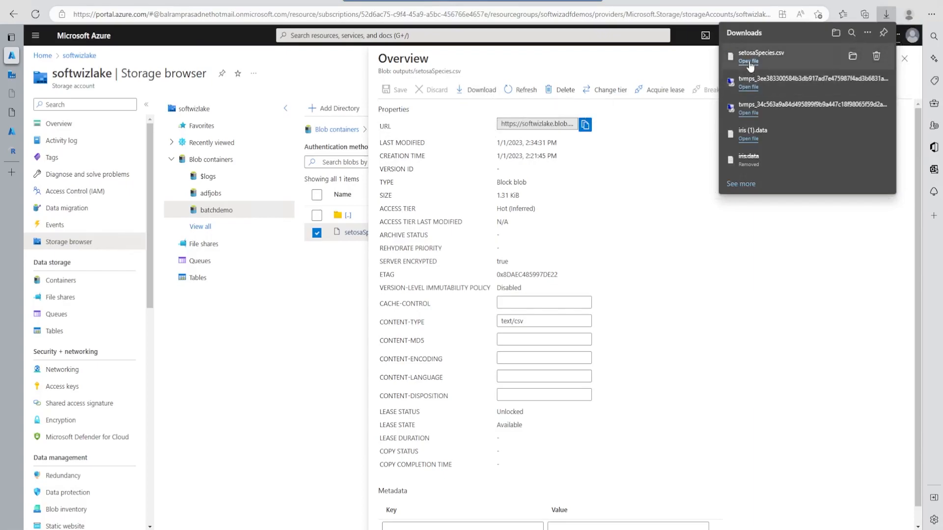
left_click_drag(133, 93, 162, 408)
scroll(162, 407, "down", 6)
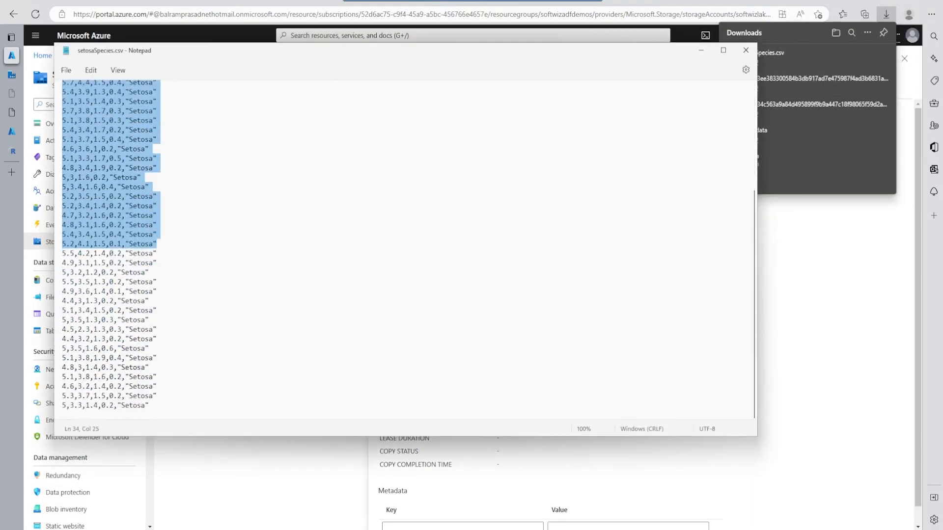
left_click(746, 52)
- Dismiss the downloads list and return to the AzureBatchRDemo pipeline run in Data Factory
left_click(672, 317)
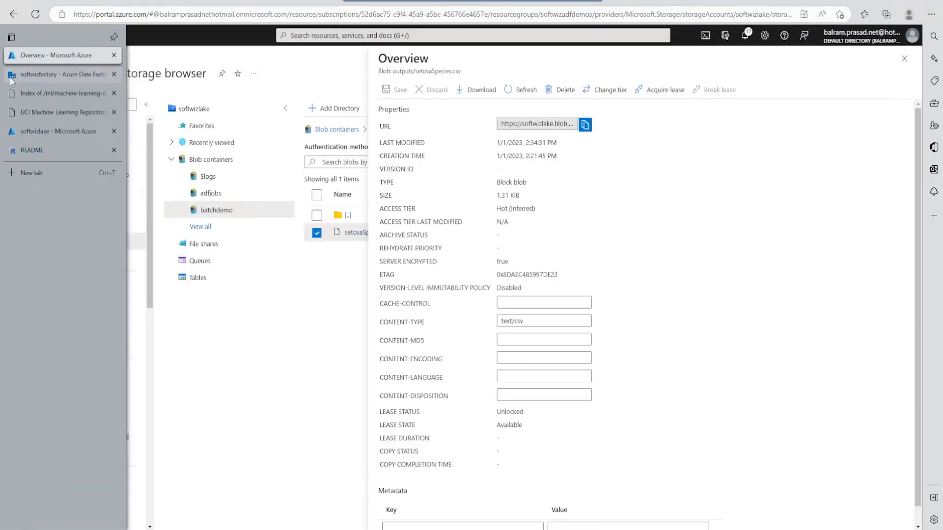
left_click(11, 78)
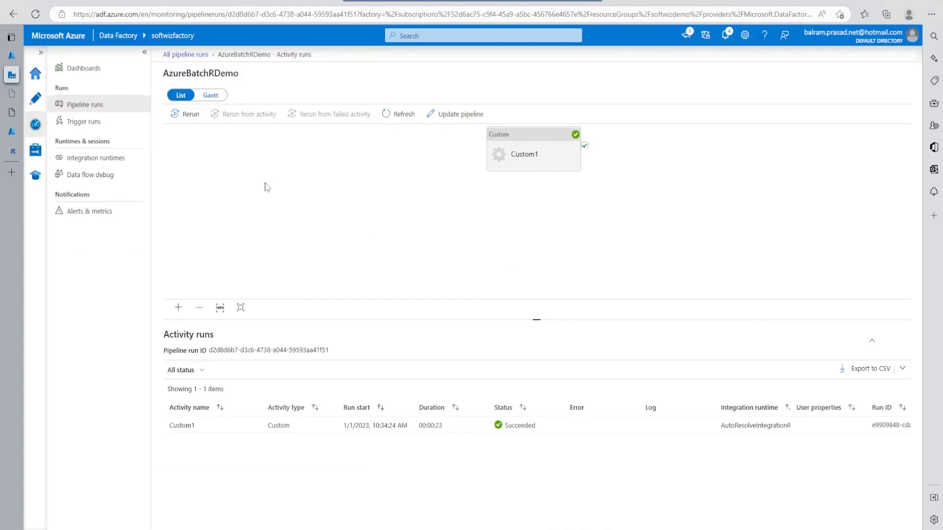